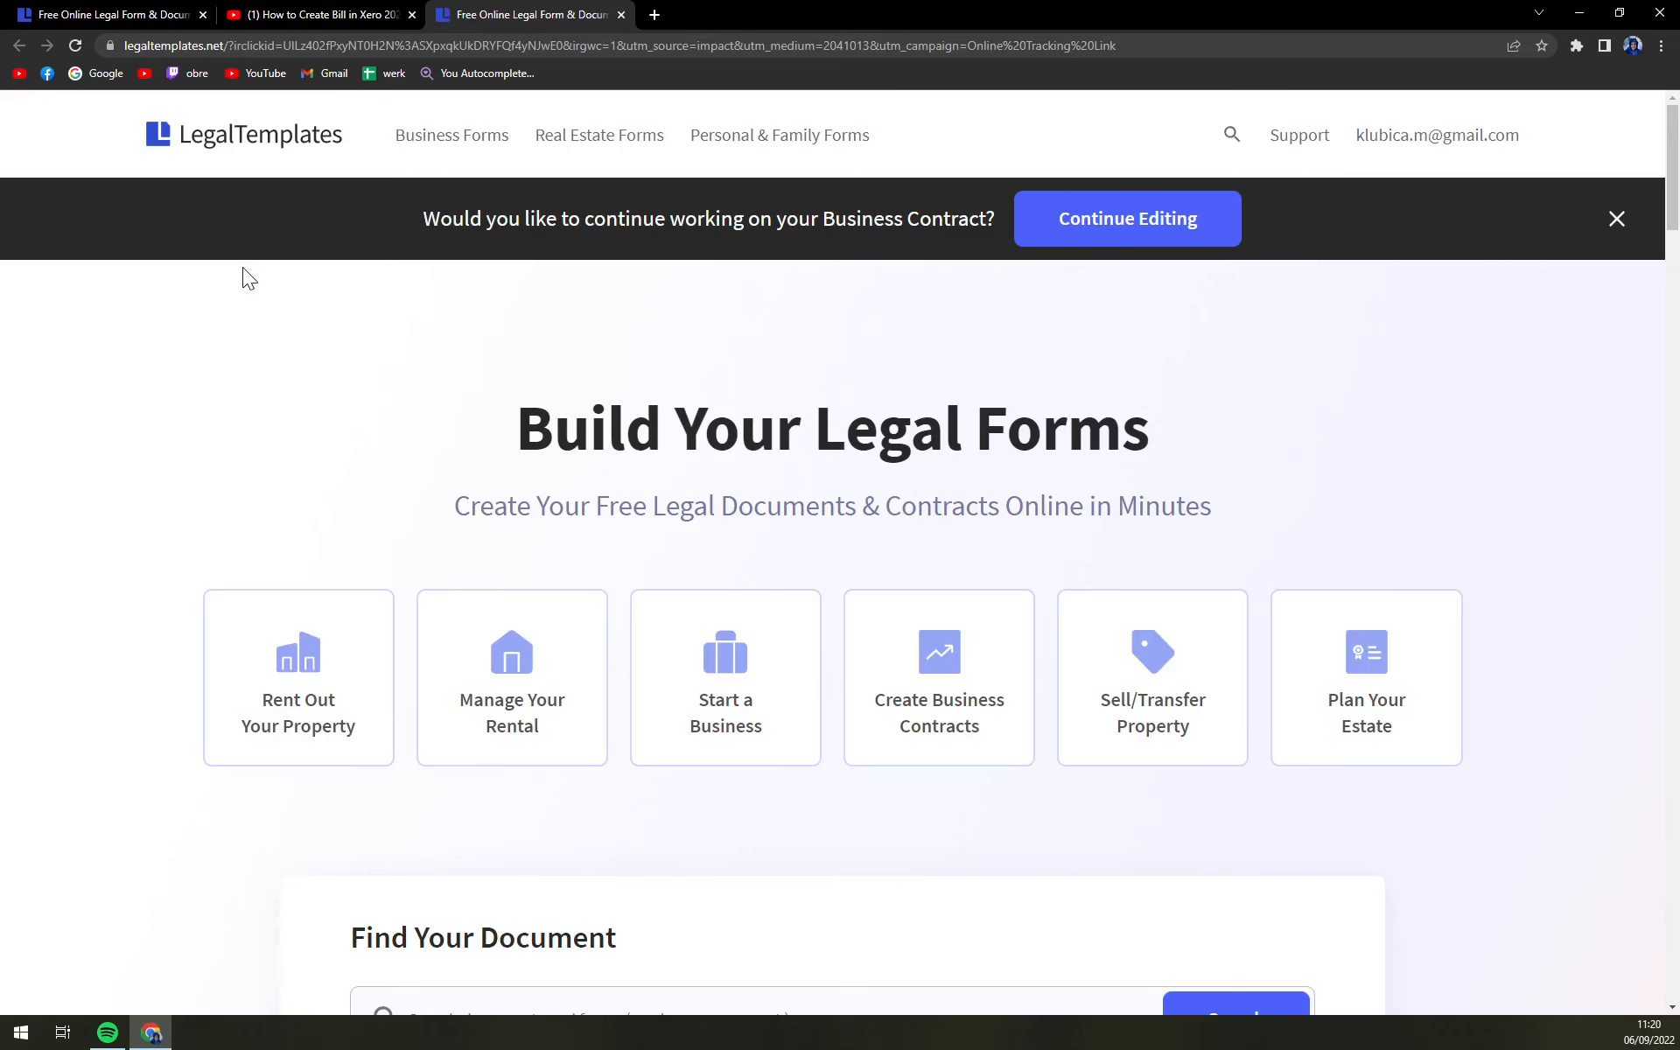
- Search the complete list of business forms for "cleani" and open the Cleaning Invoice template
mouse_move(421, 151)
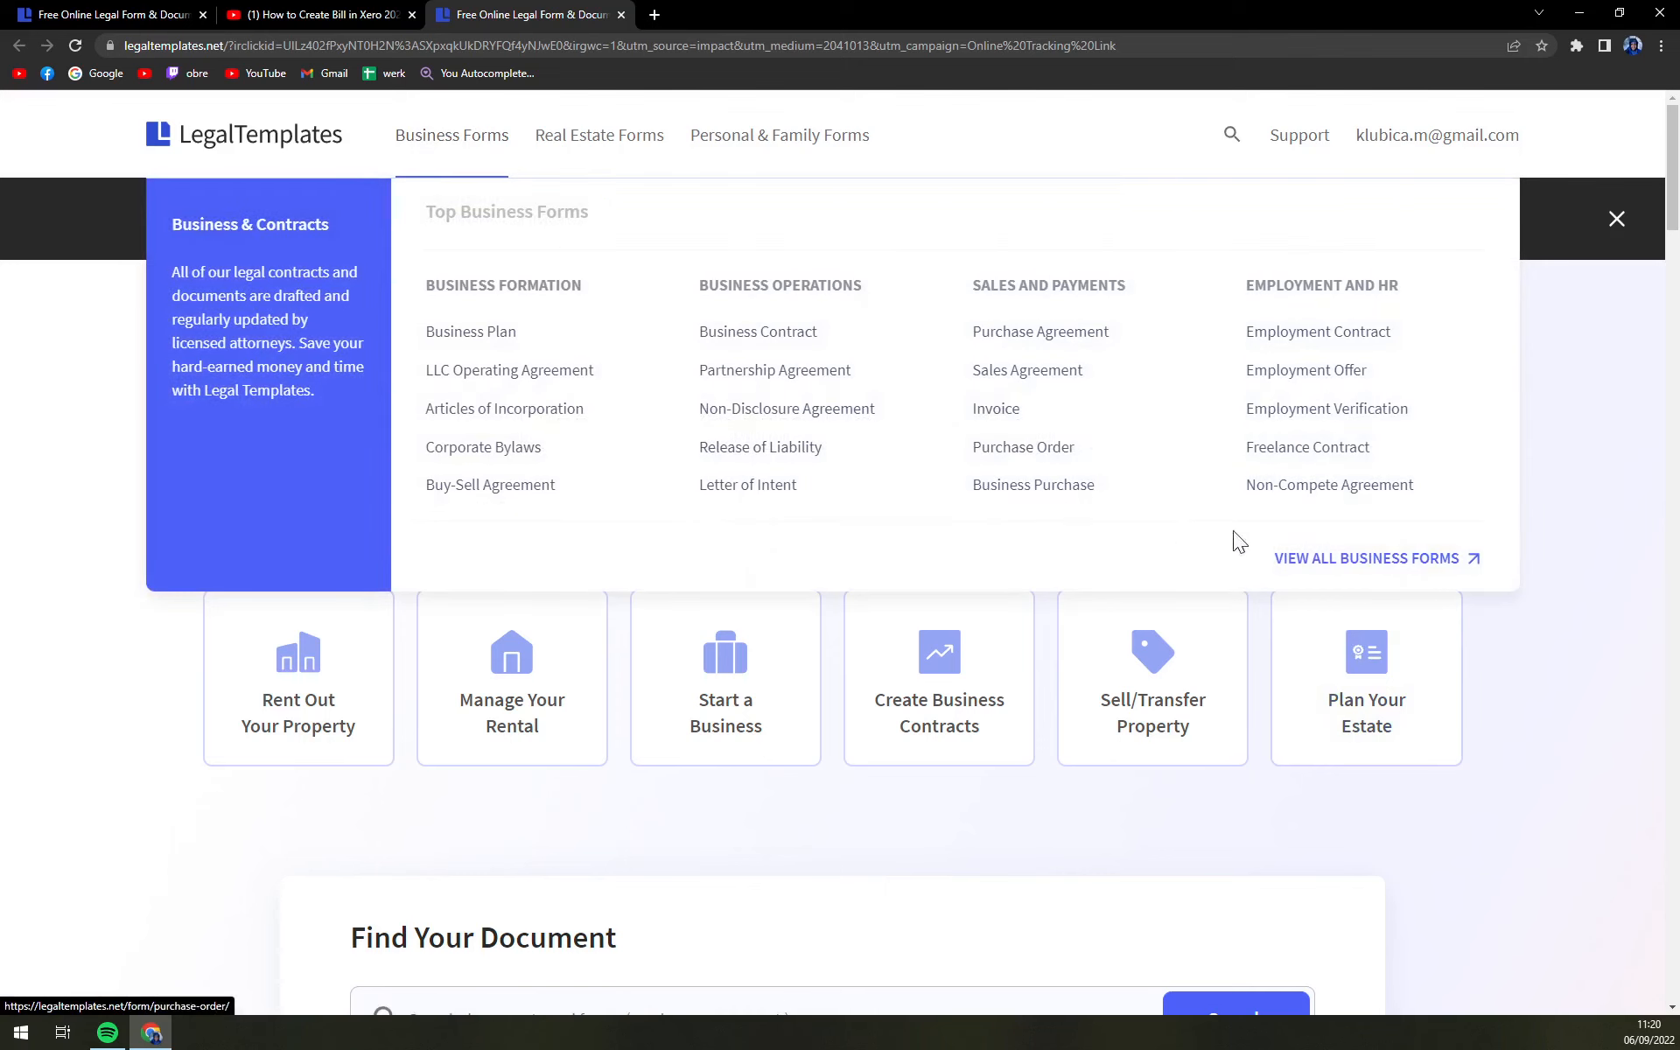
click(1362, 567)
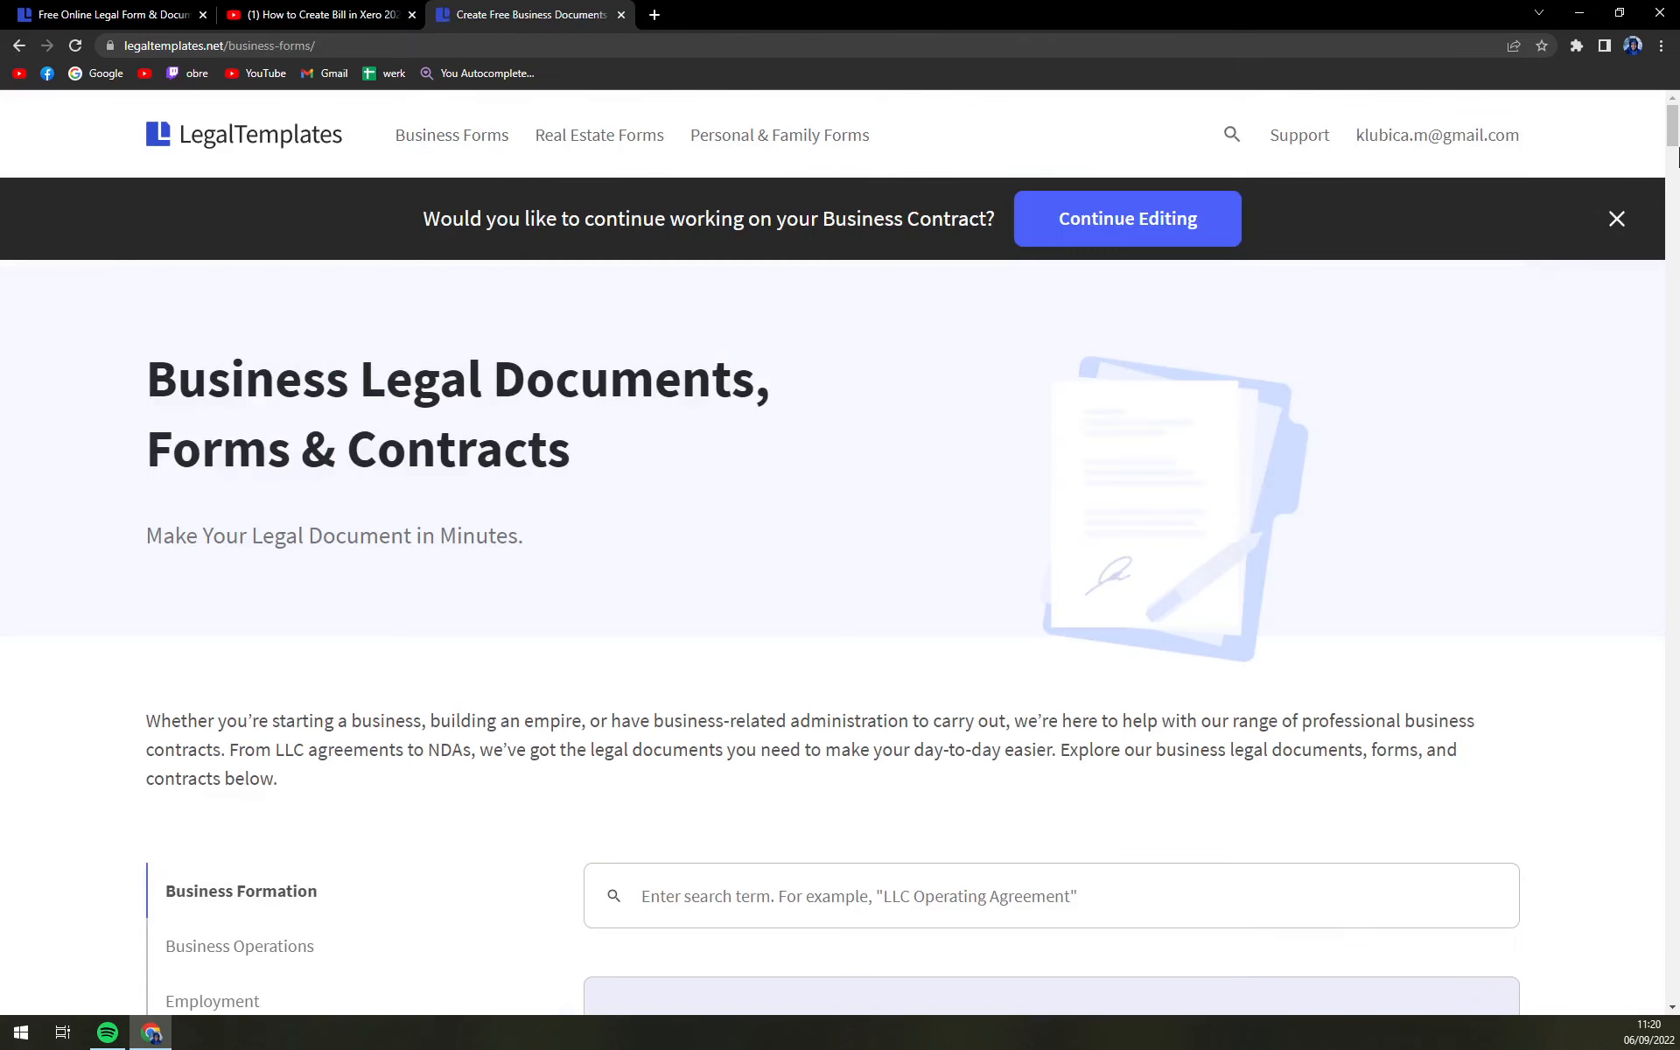
mouse_move(1673, 131)
mouse_down()
mouse_move(1673, 945)
mouse_move(1655, 105)
mouse_up()
scroll(764, 672, down, 2)
click(766, 713)
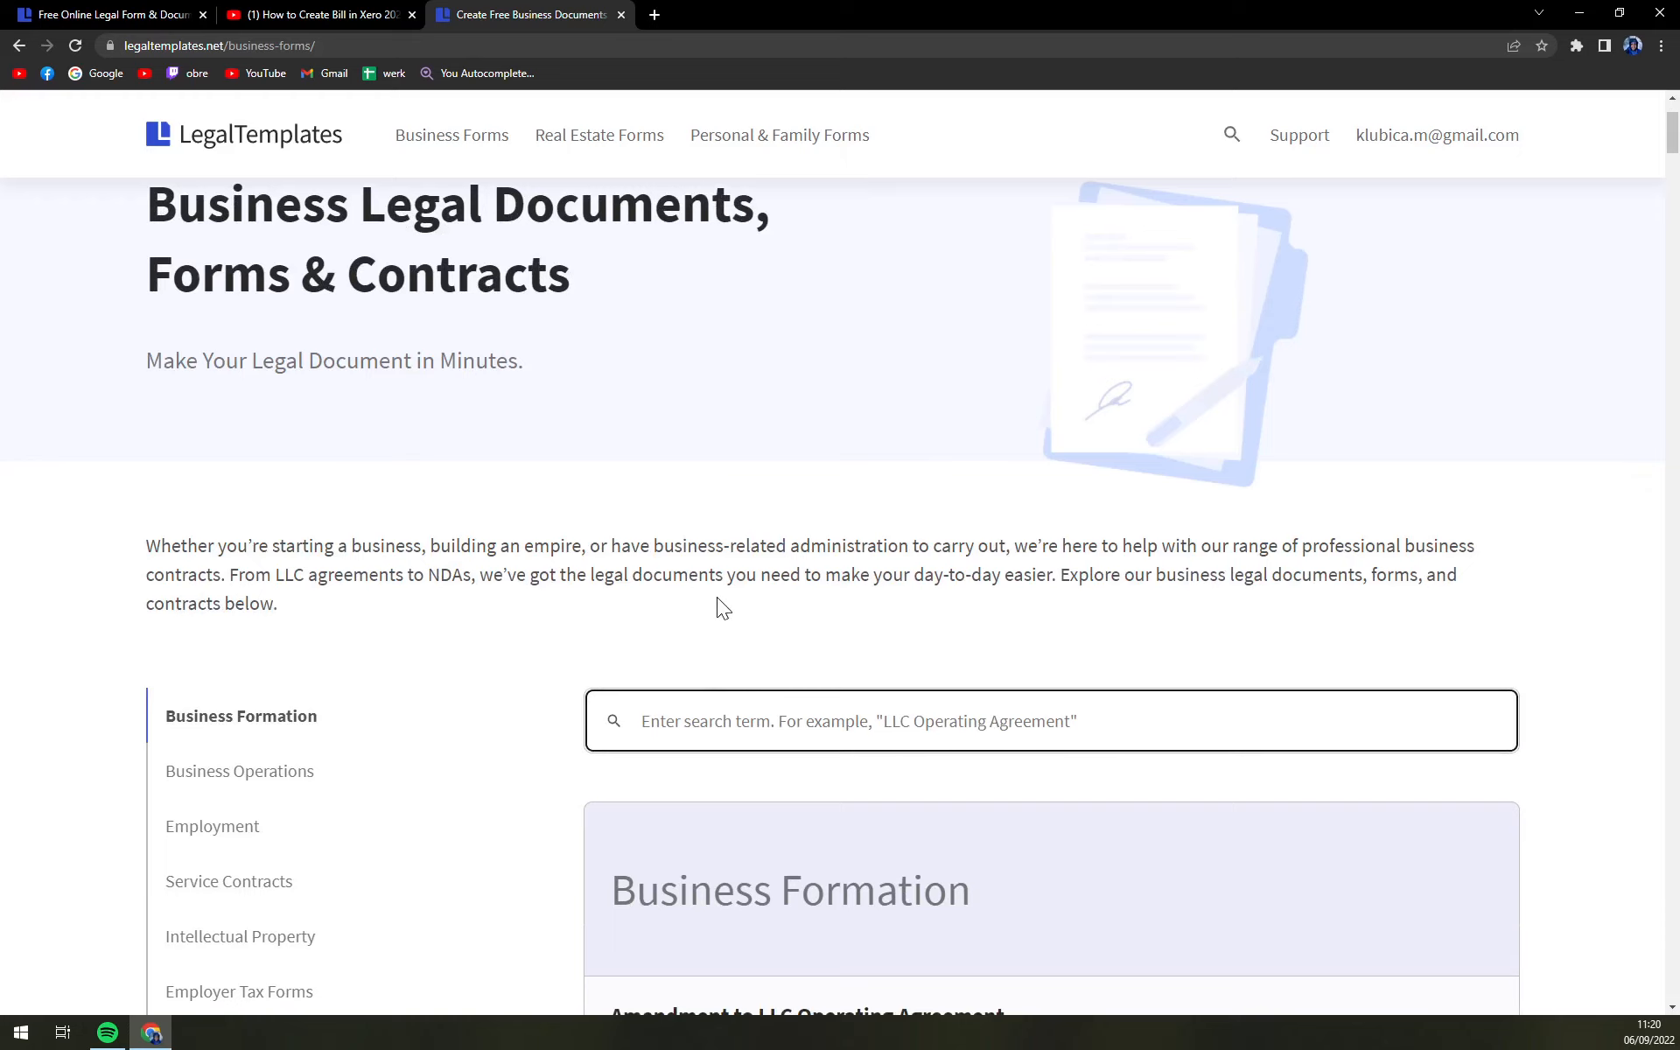
scroll(727, 591, down, 2)
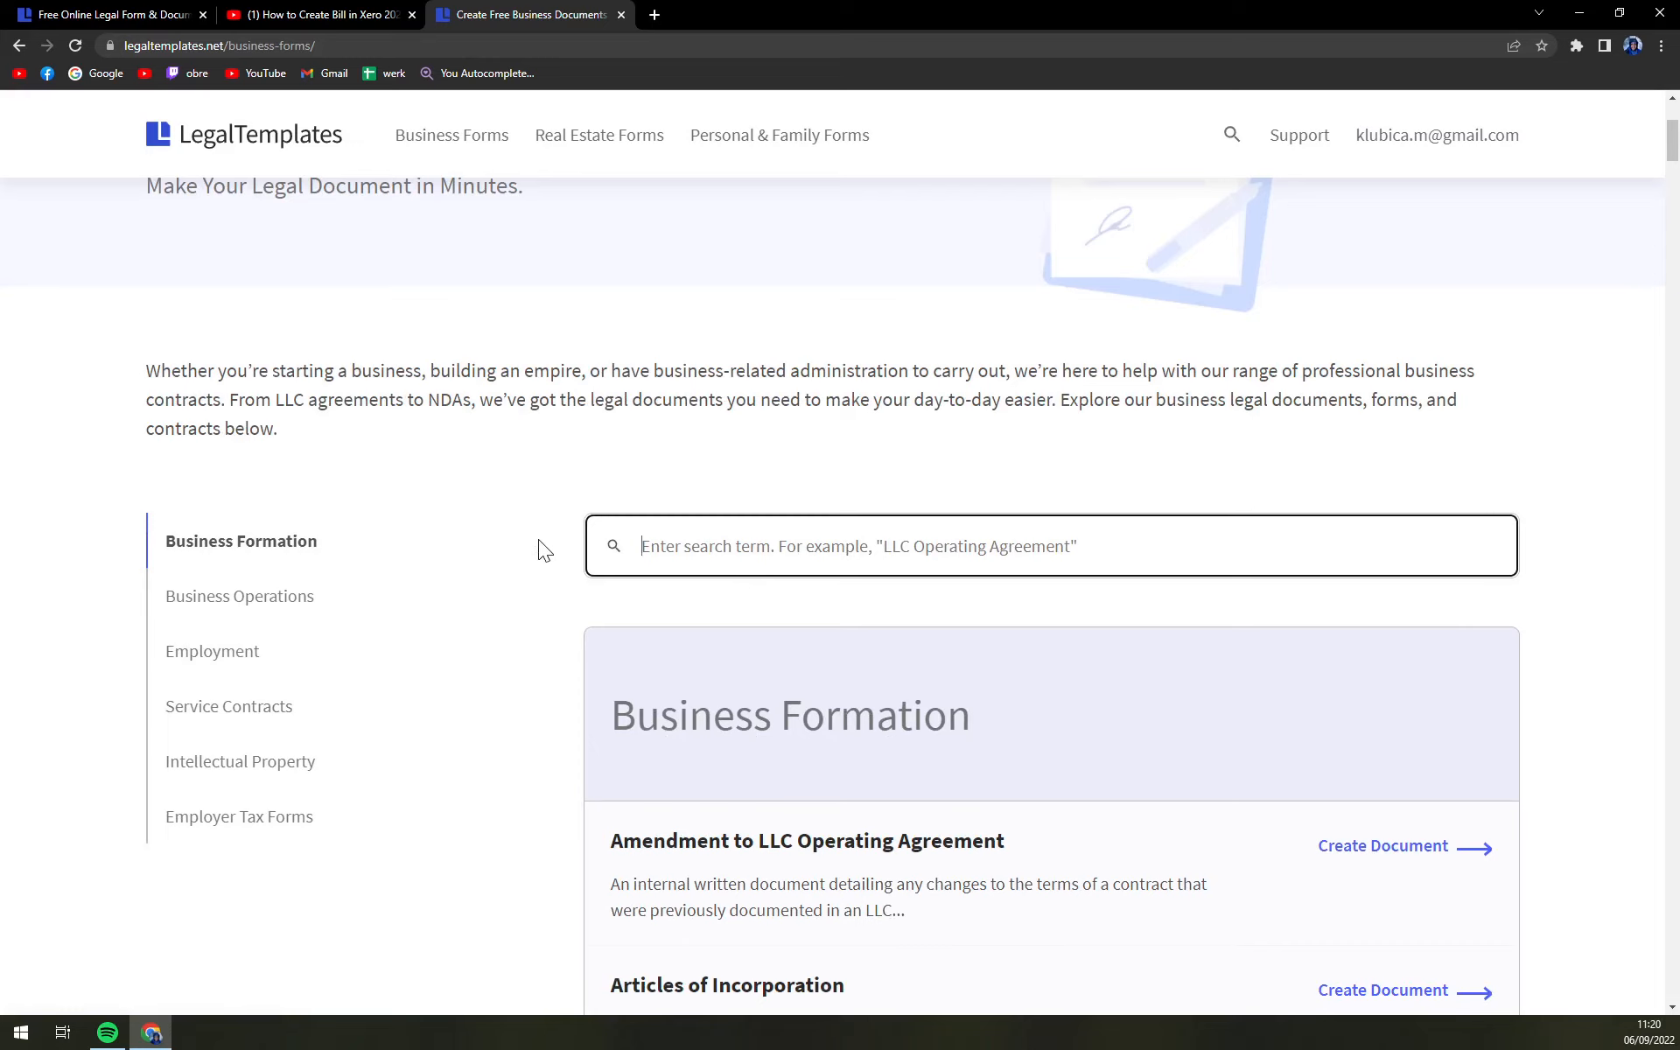
text(cleani)
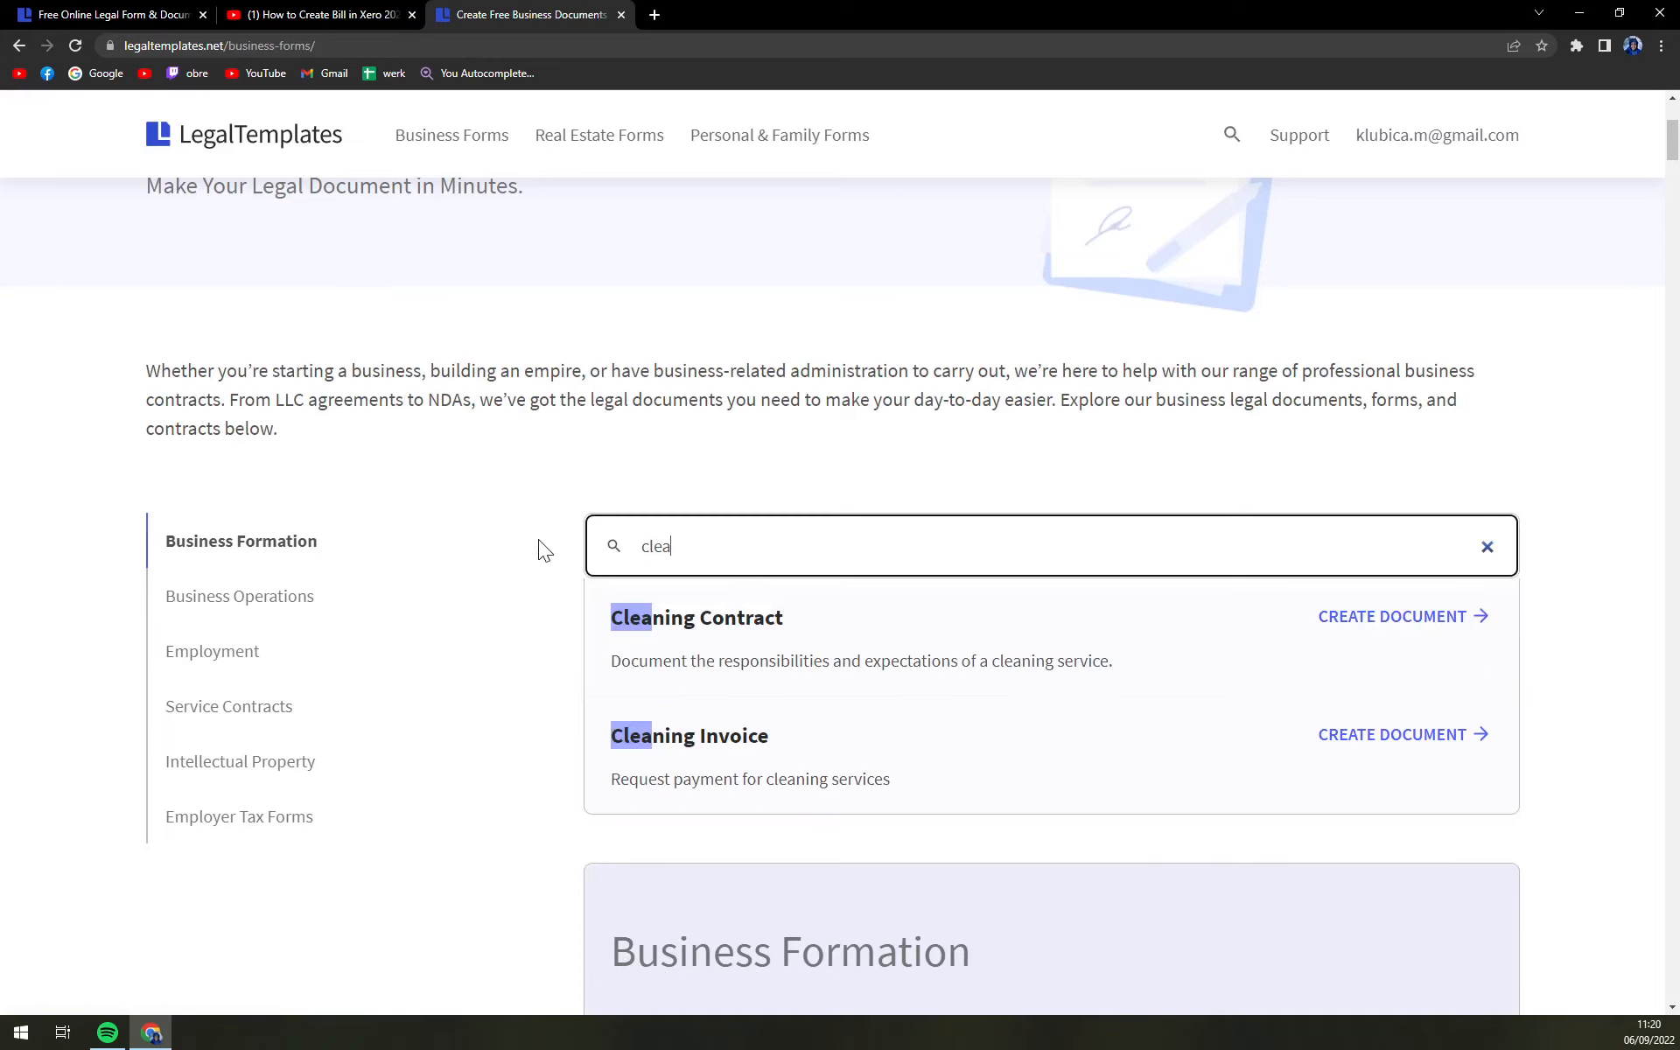
click(744, 749)
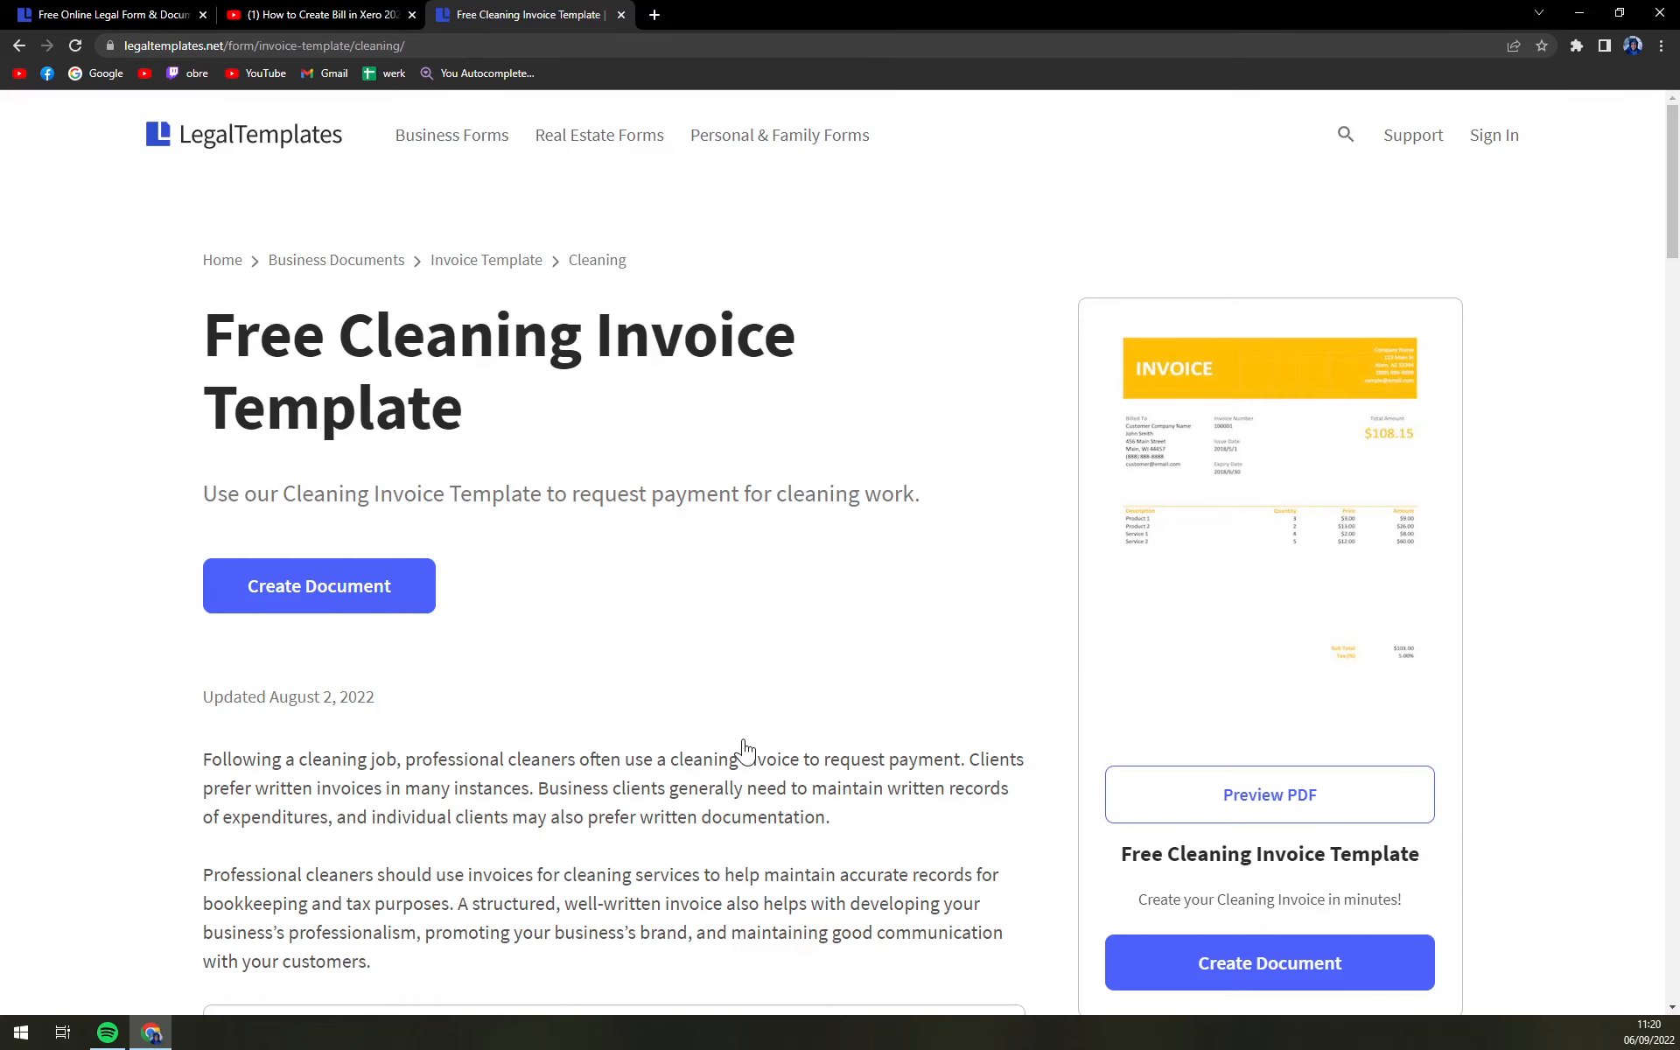
- Preview the sample PDF of the cleaning invoice template, and close the preview
scroll(783, 689, down, 2)
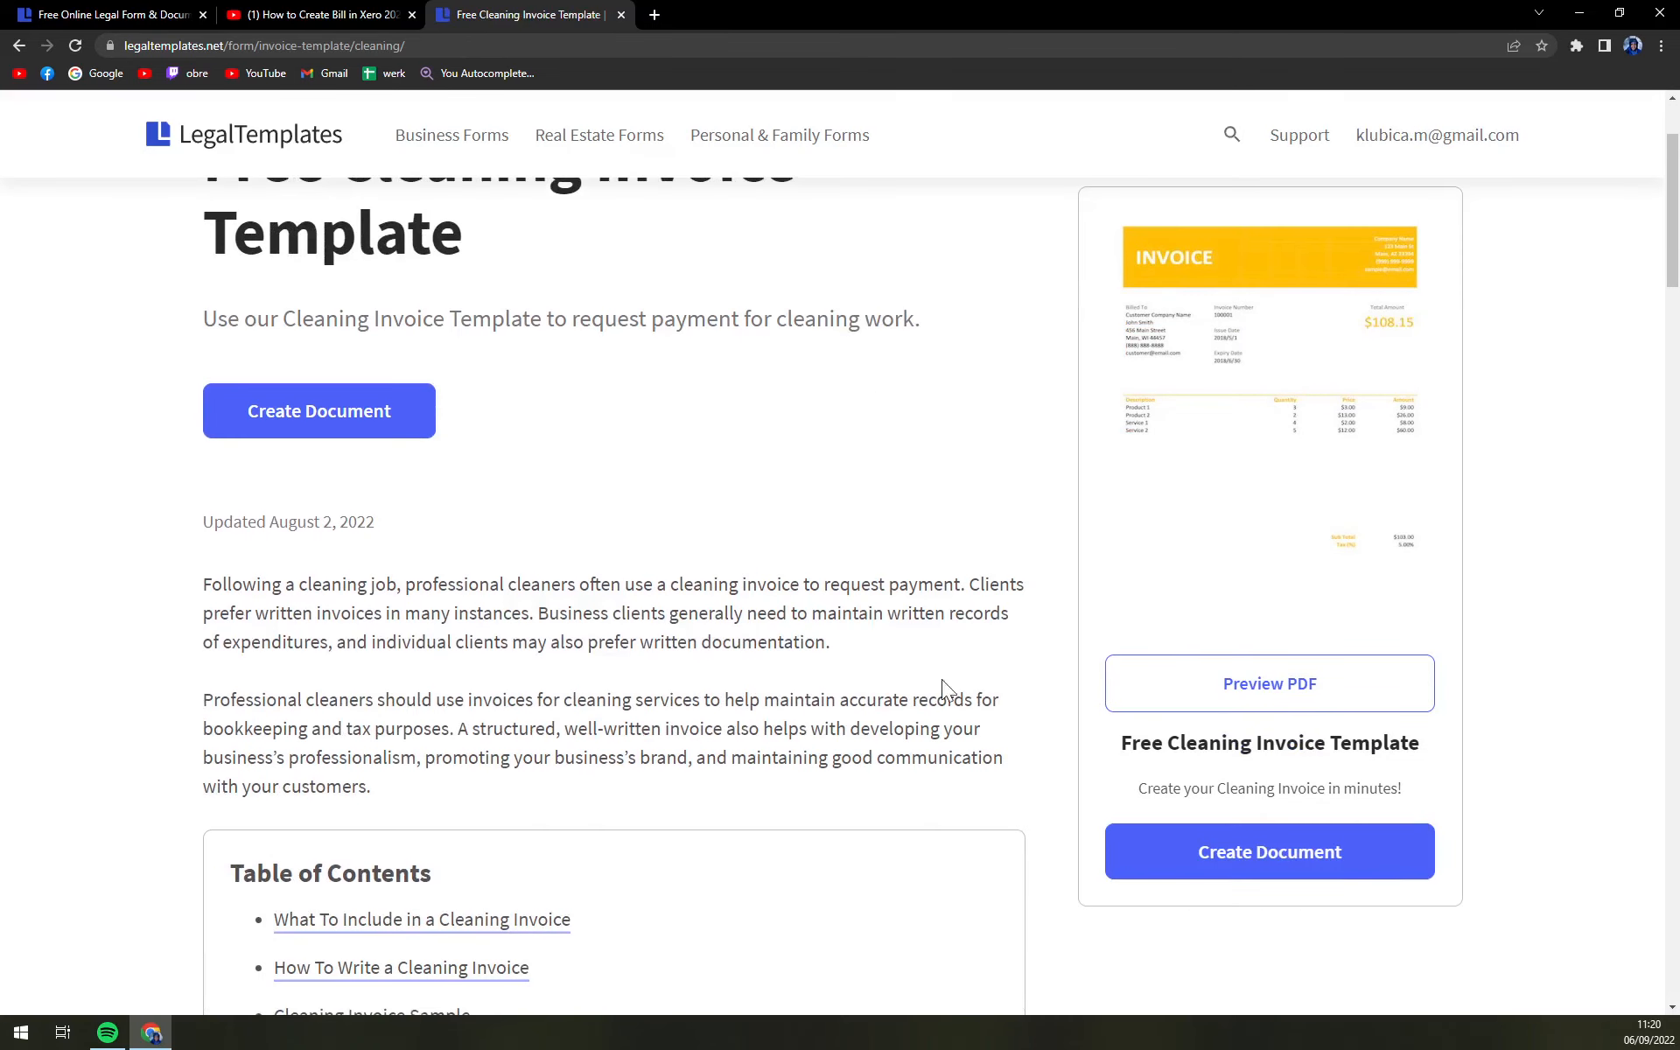
click(1248, 702)
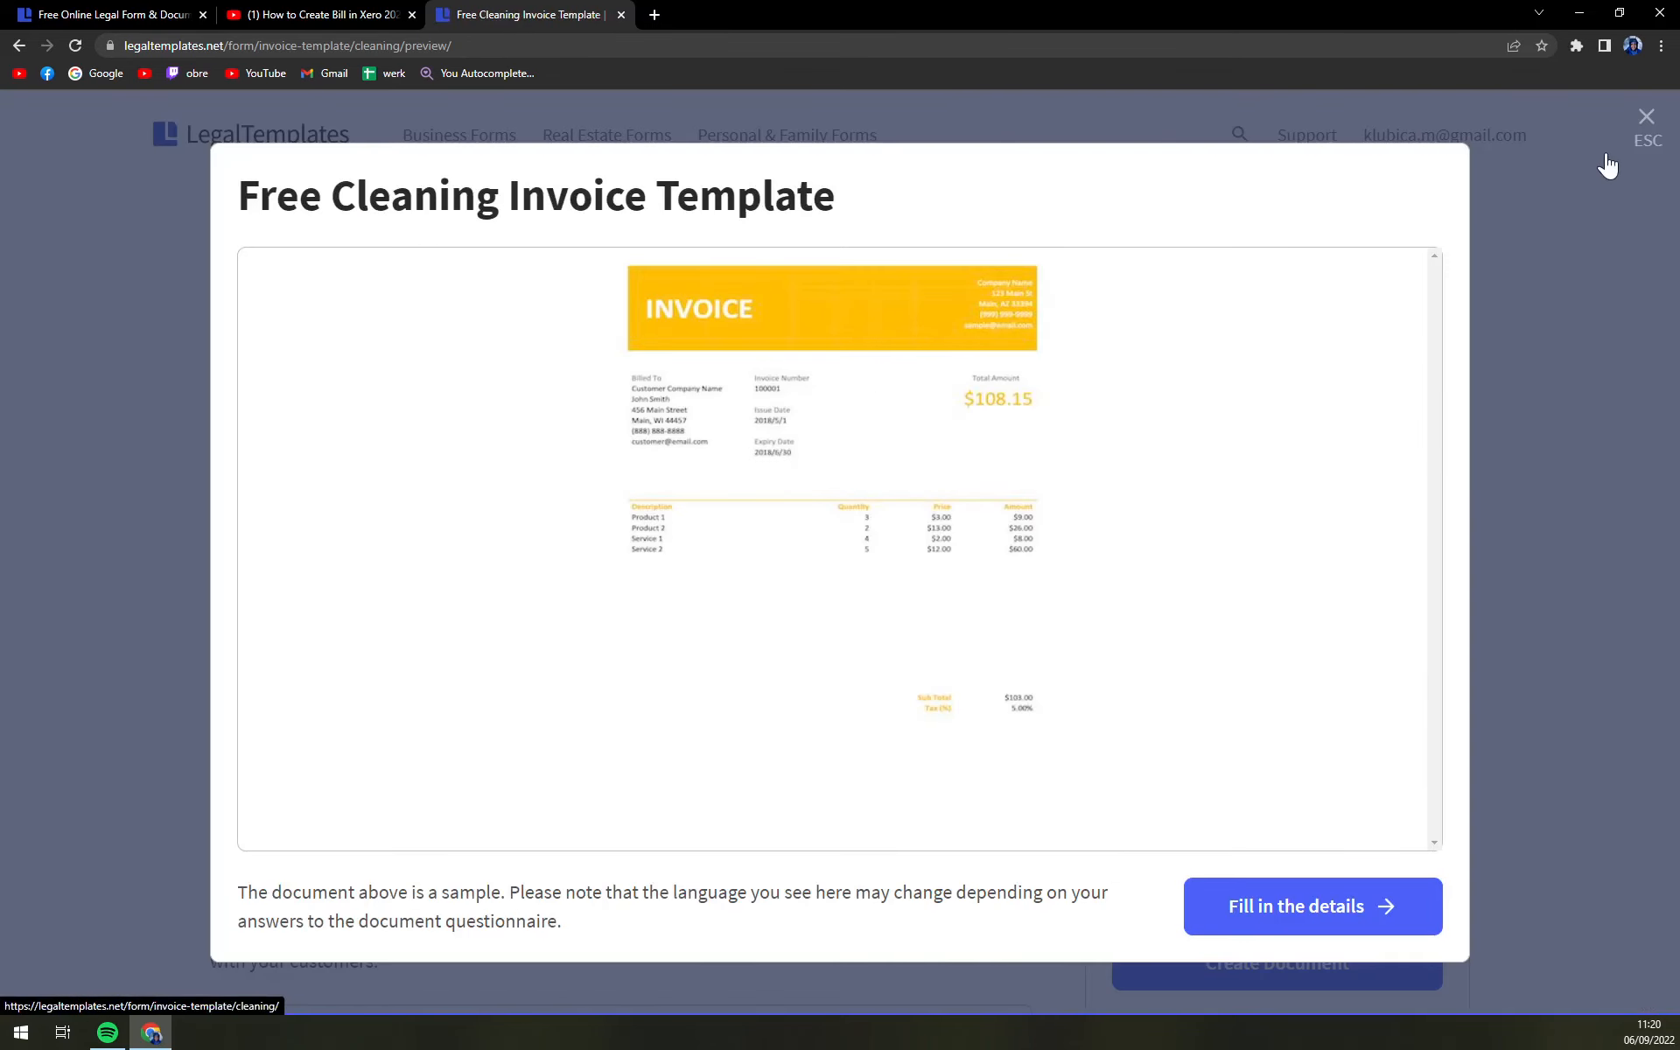
click(1642, 122)
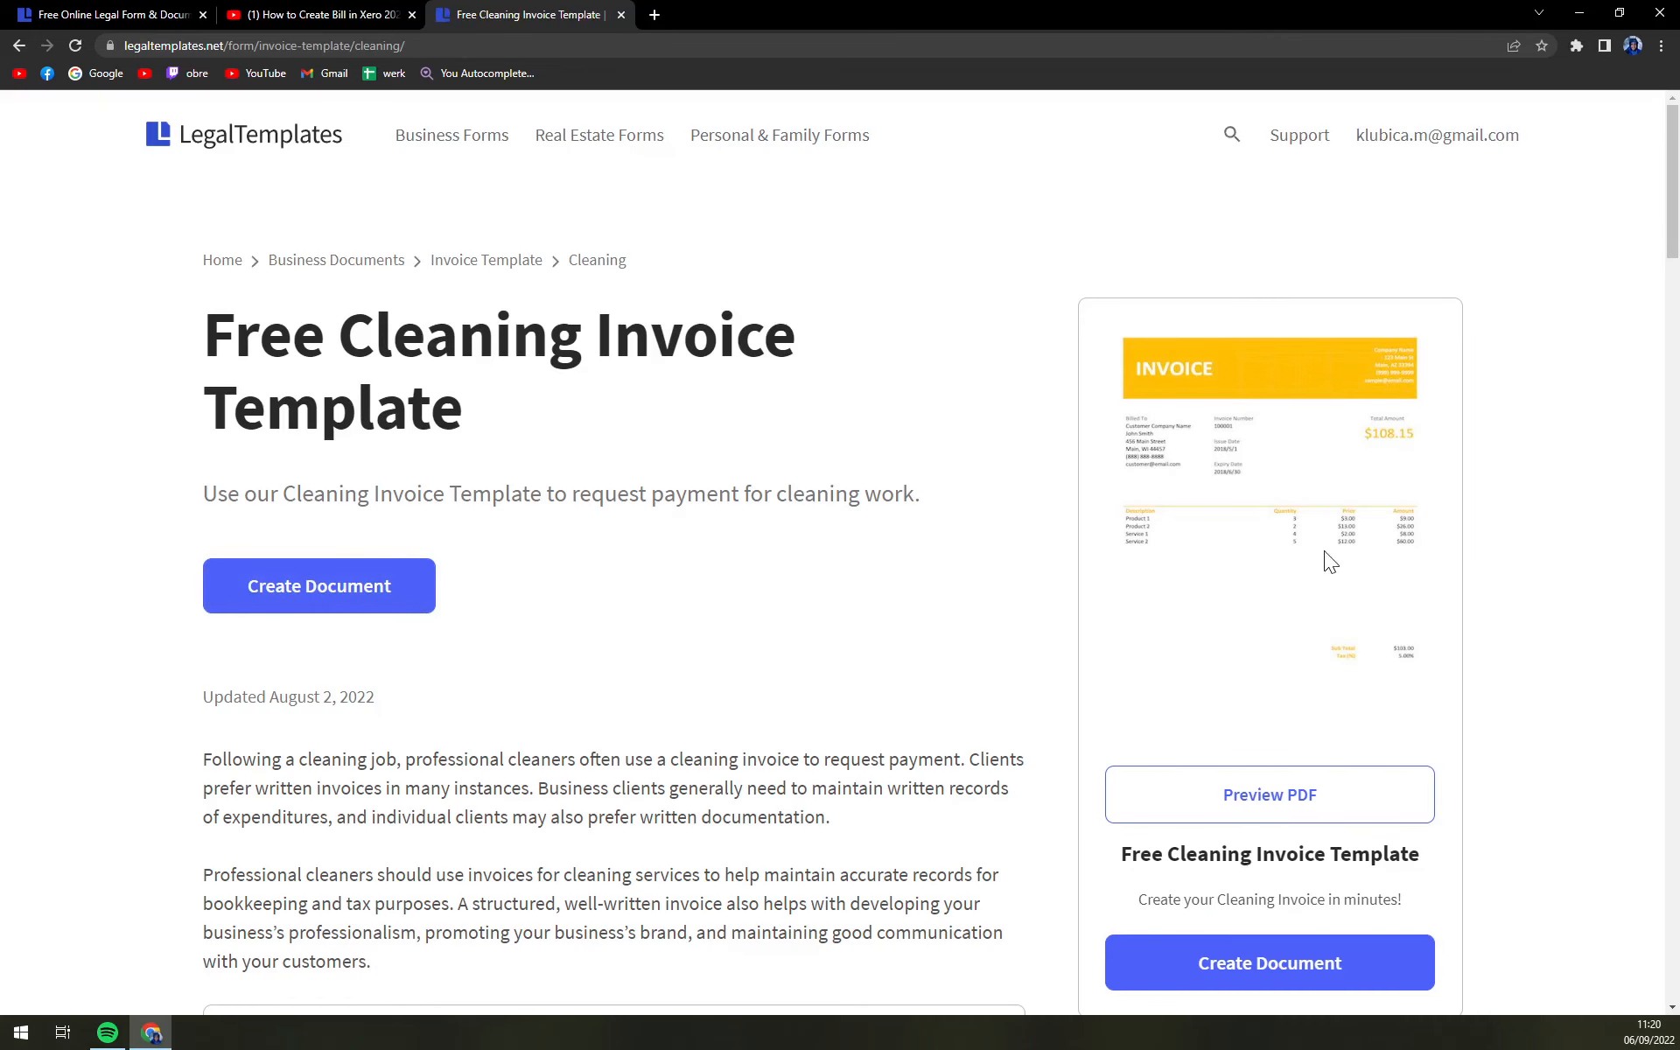
- Create the invoice document with invoice number 0001, and N/A for both the account number and the purchase order number
click(344, 604)
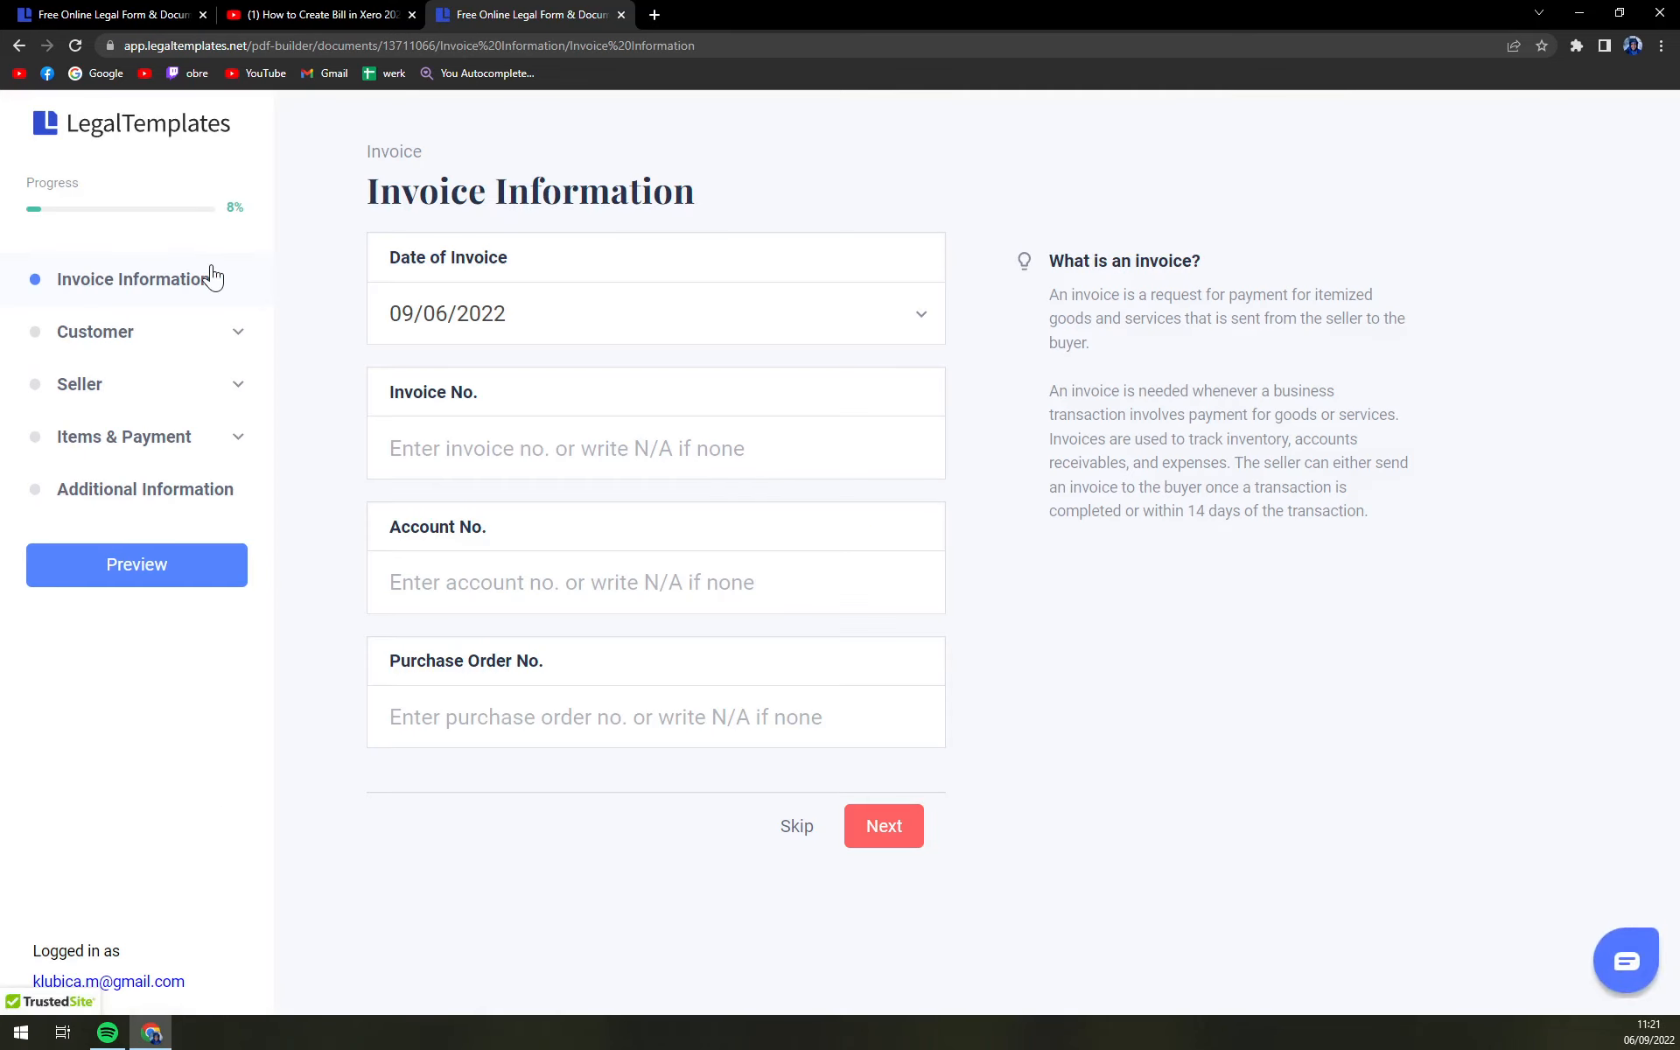
click(502, 447)
text(0001)
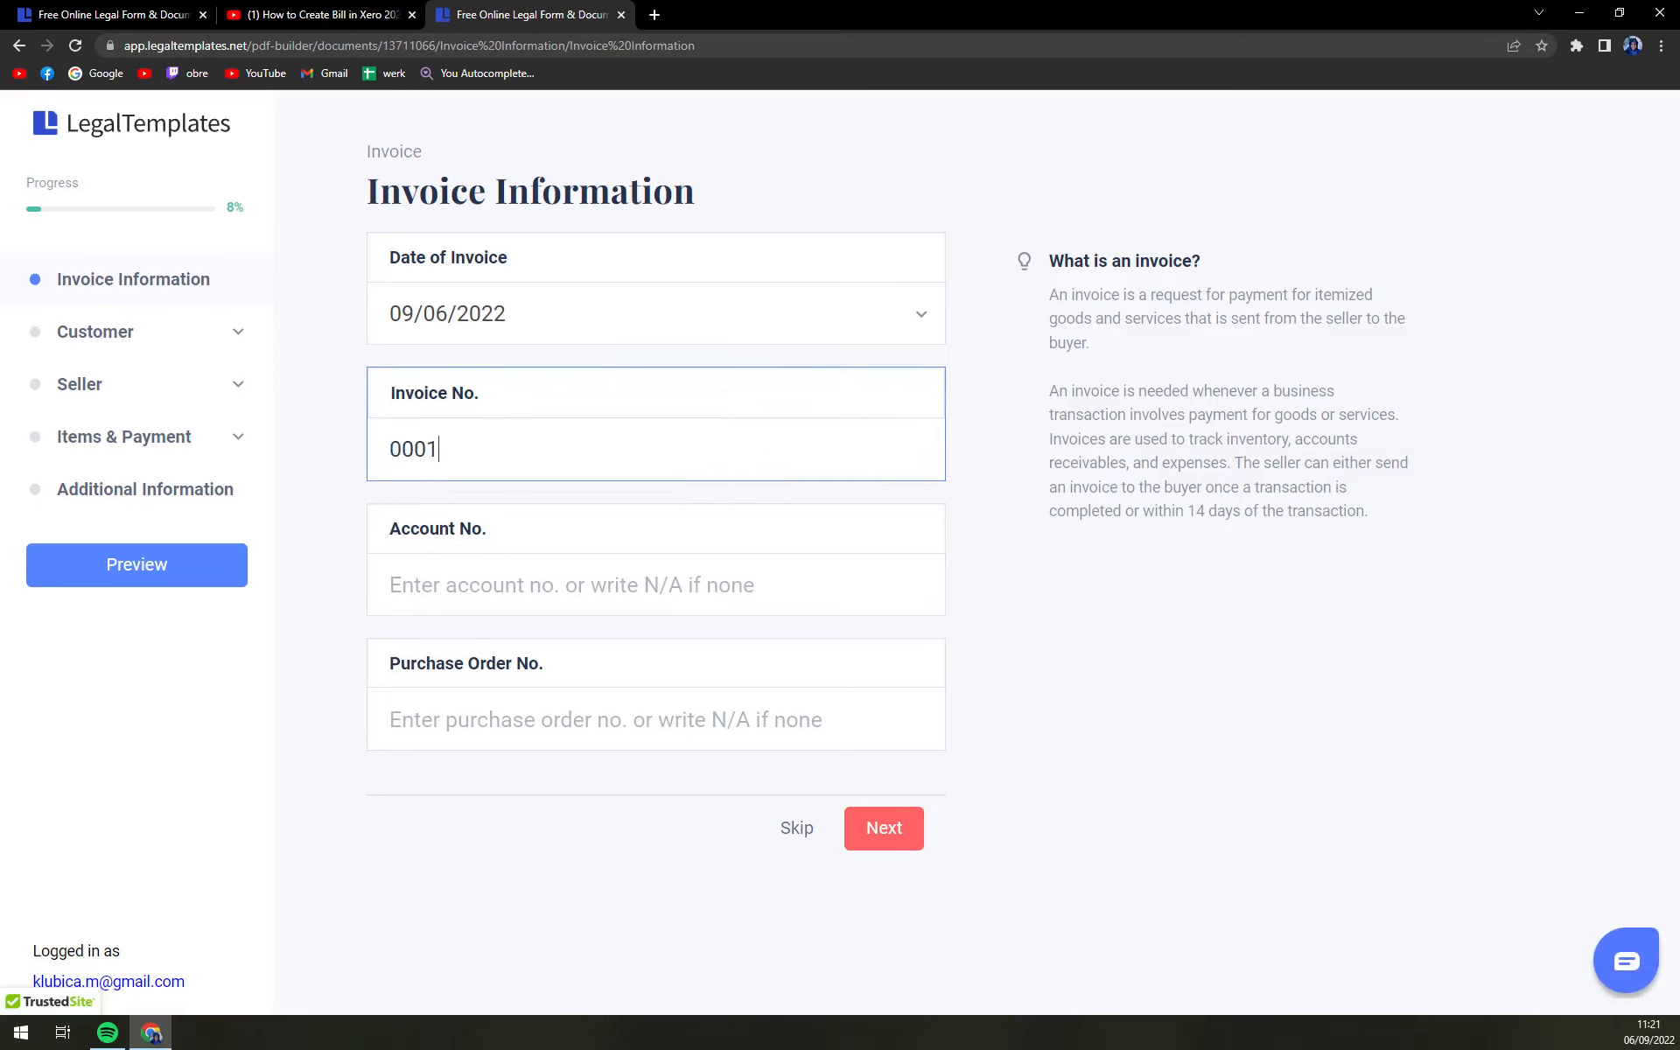
key(Tab)
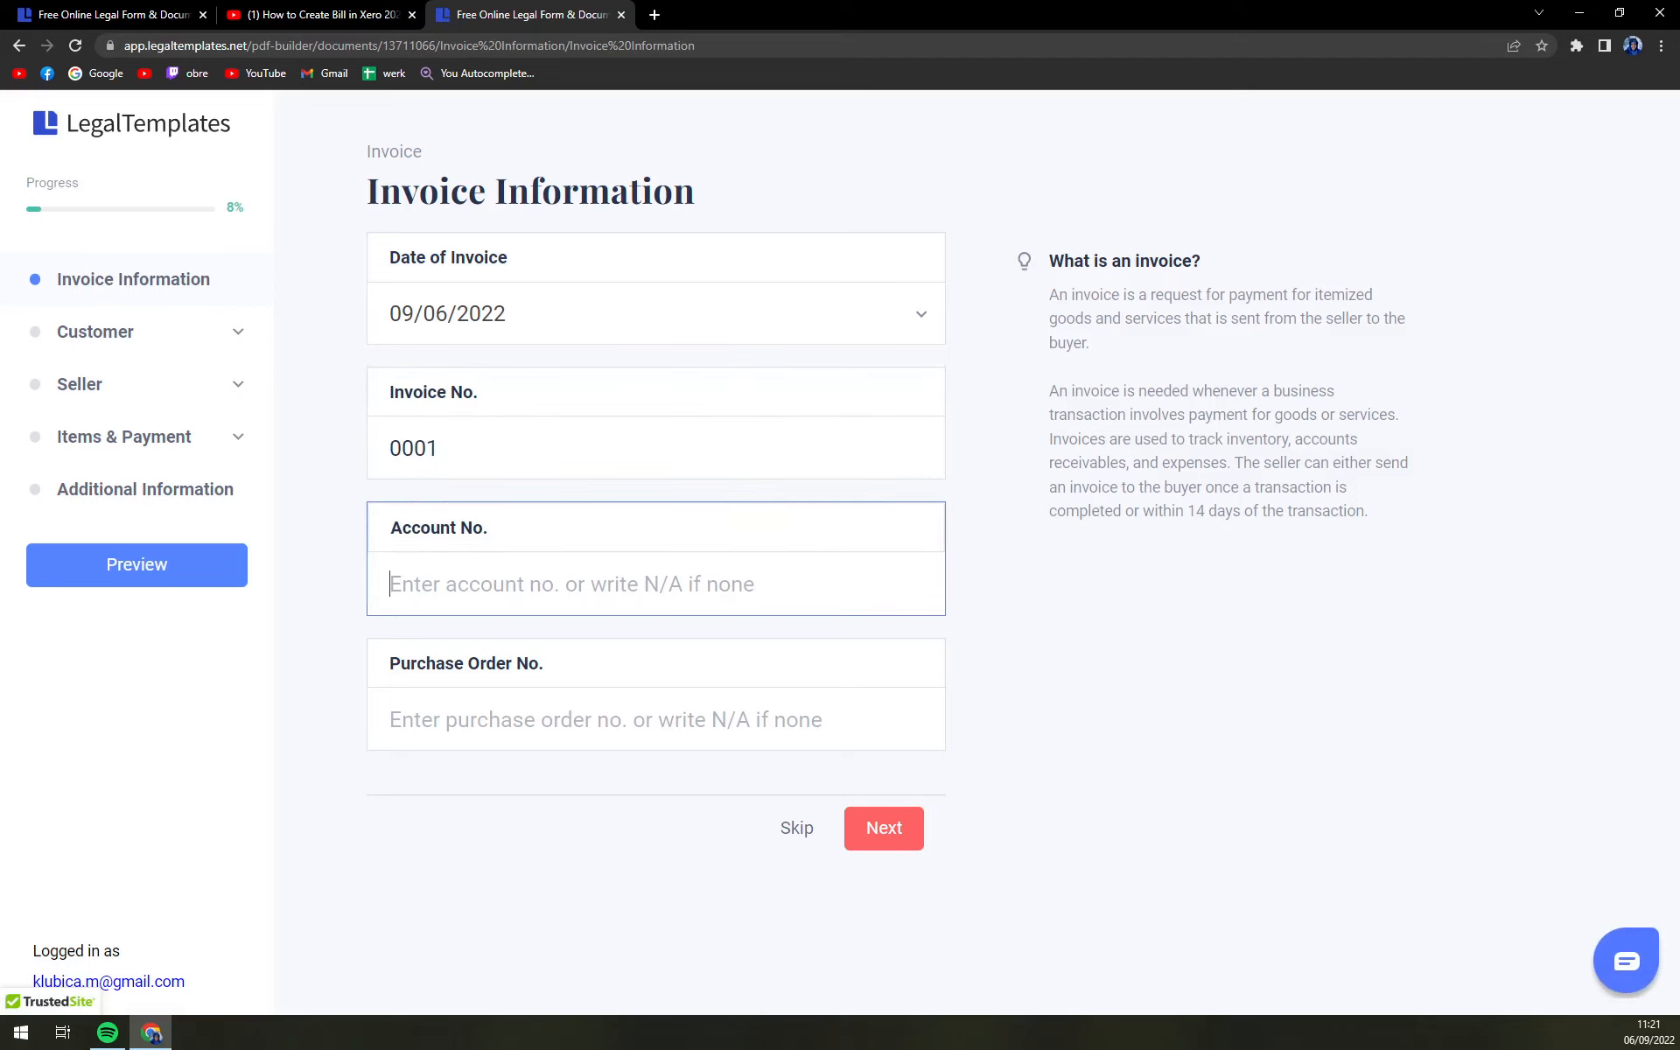
text(N/A)
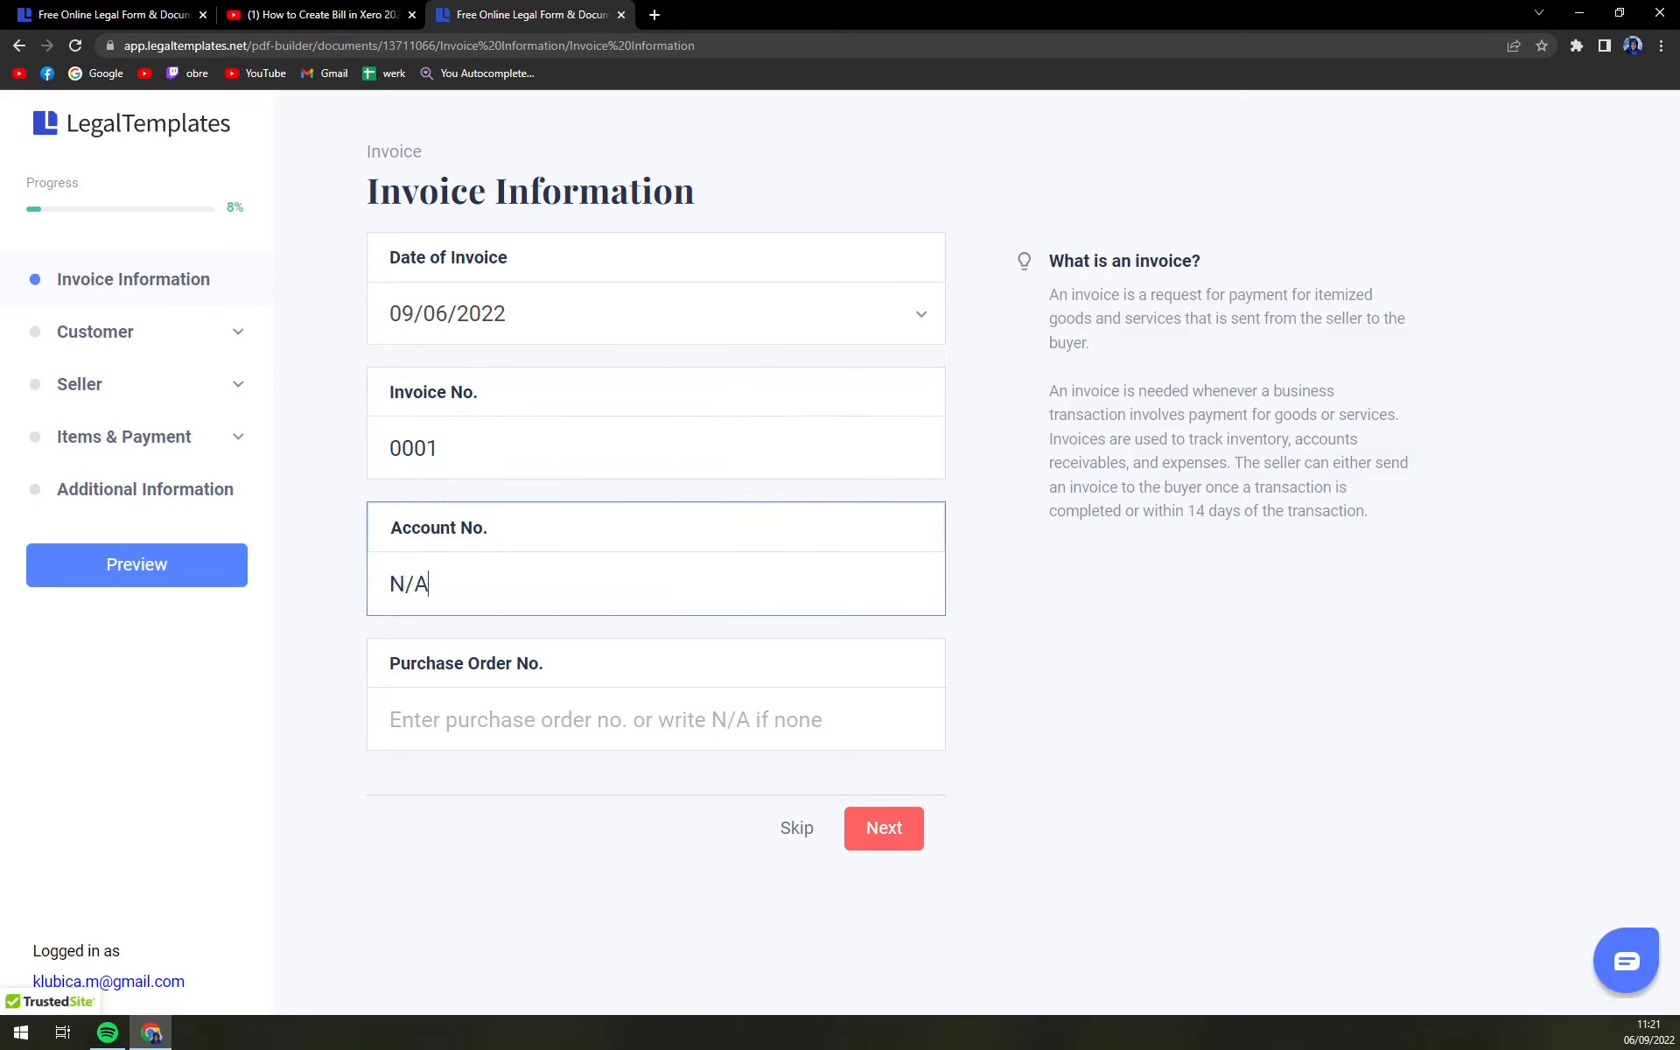
key(Tab)
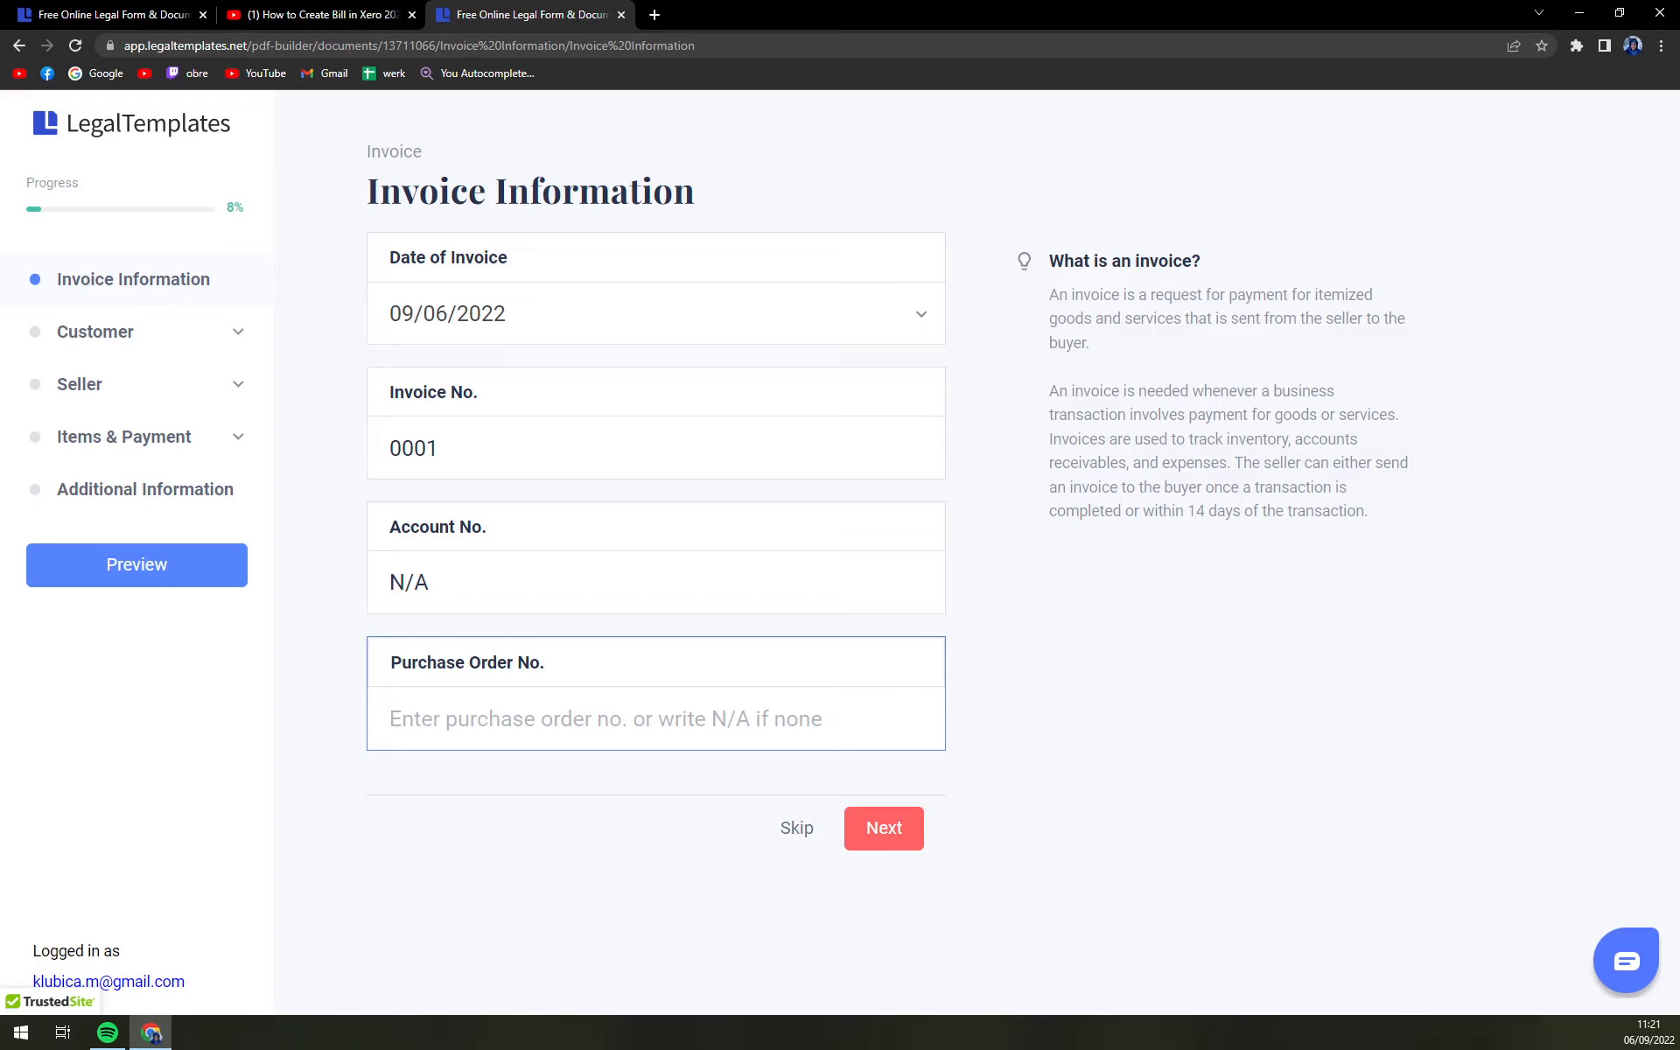
text(N/A)
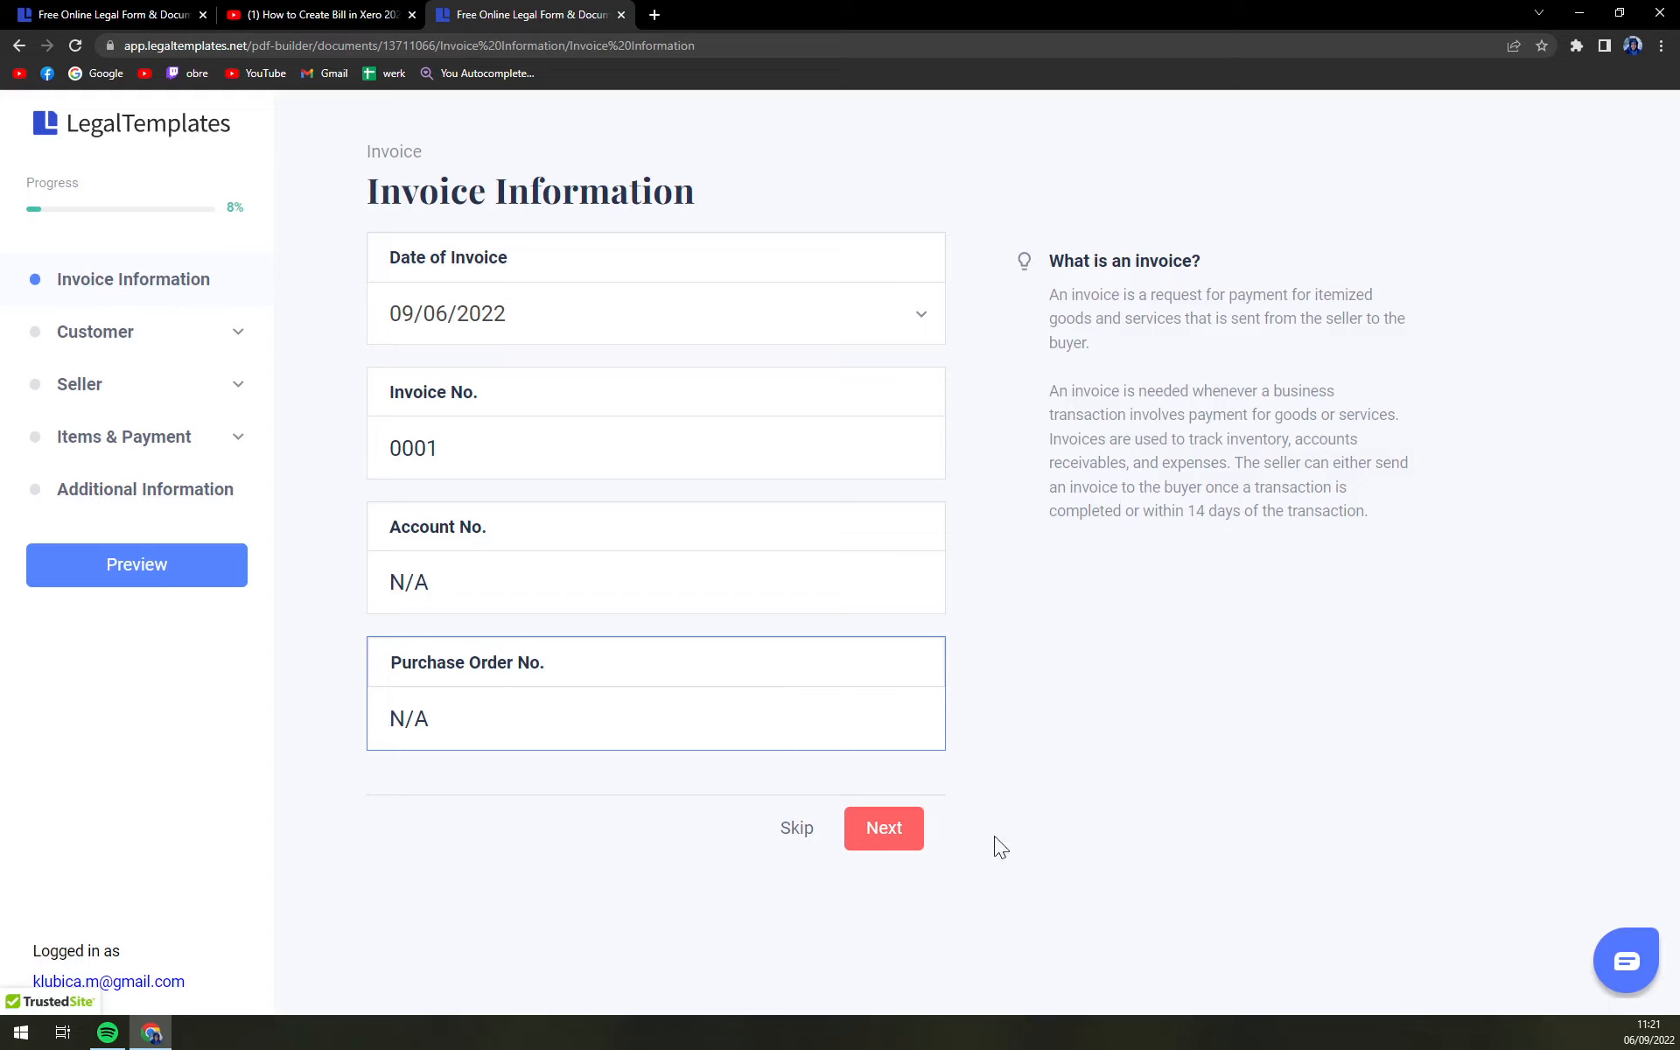
click(883, 828)
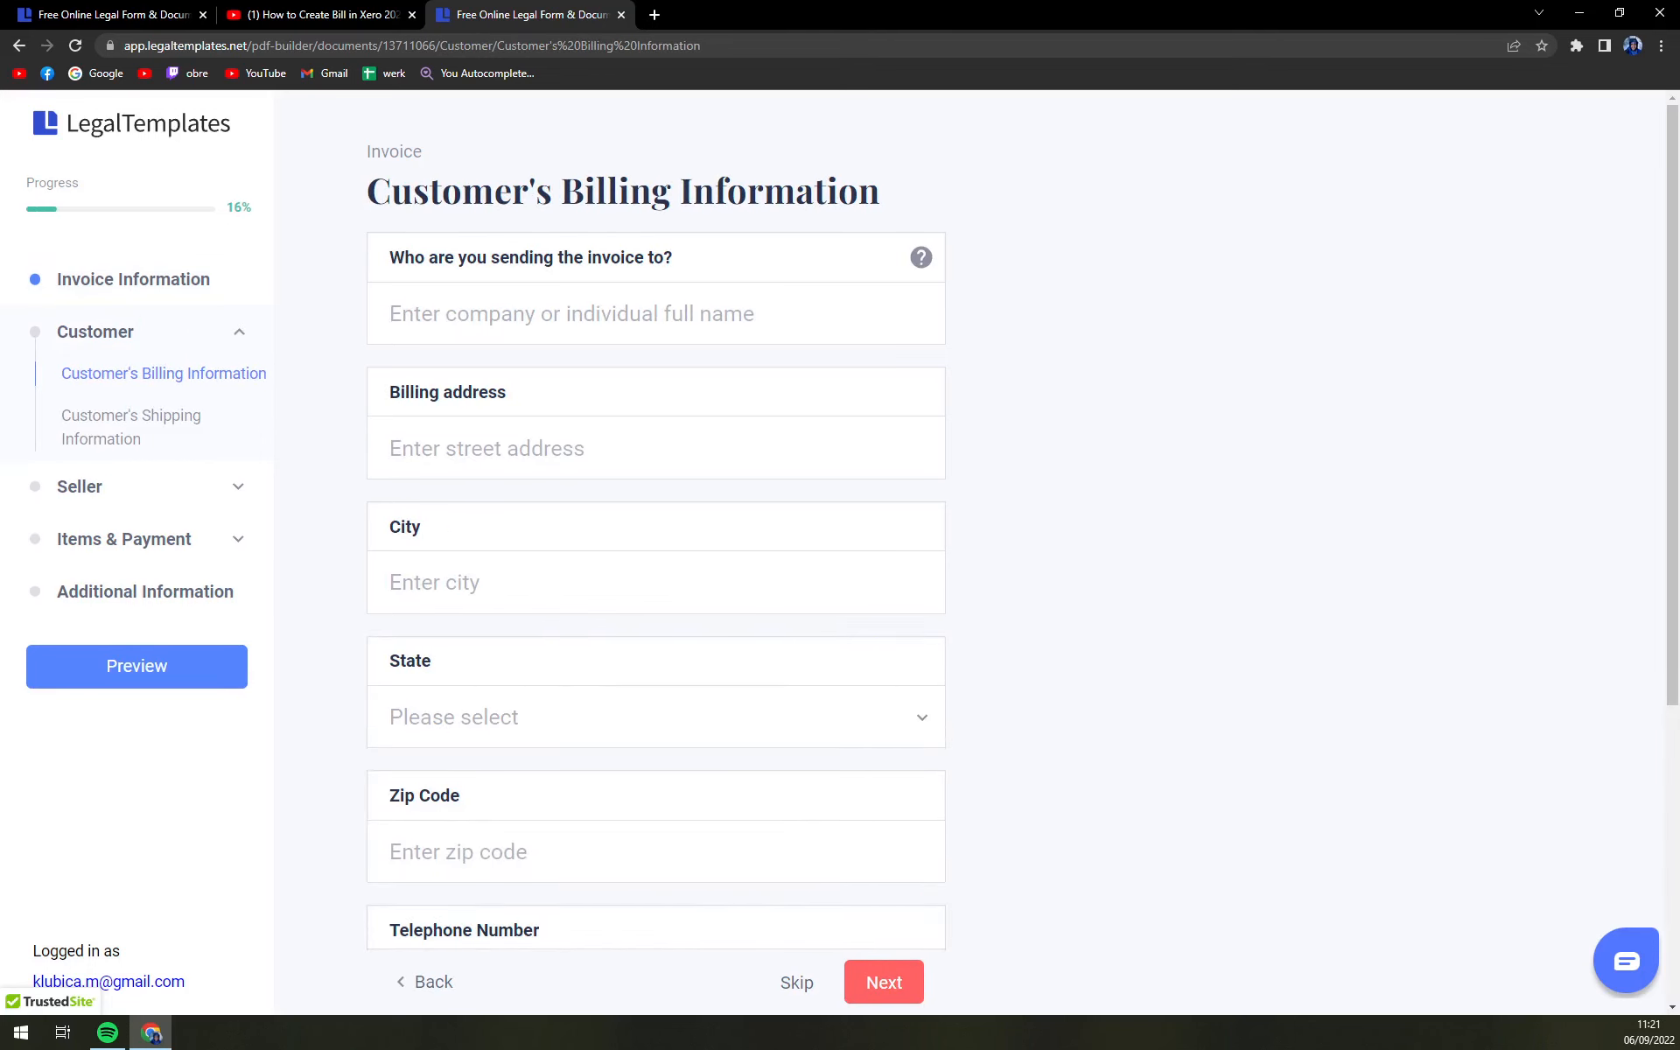
- Enter "Cleaning comp" as the invoice recipient and fill in the customer's billing address and city
click(656, 314)
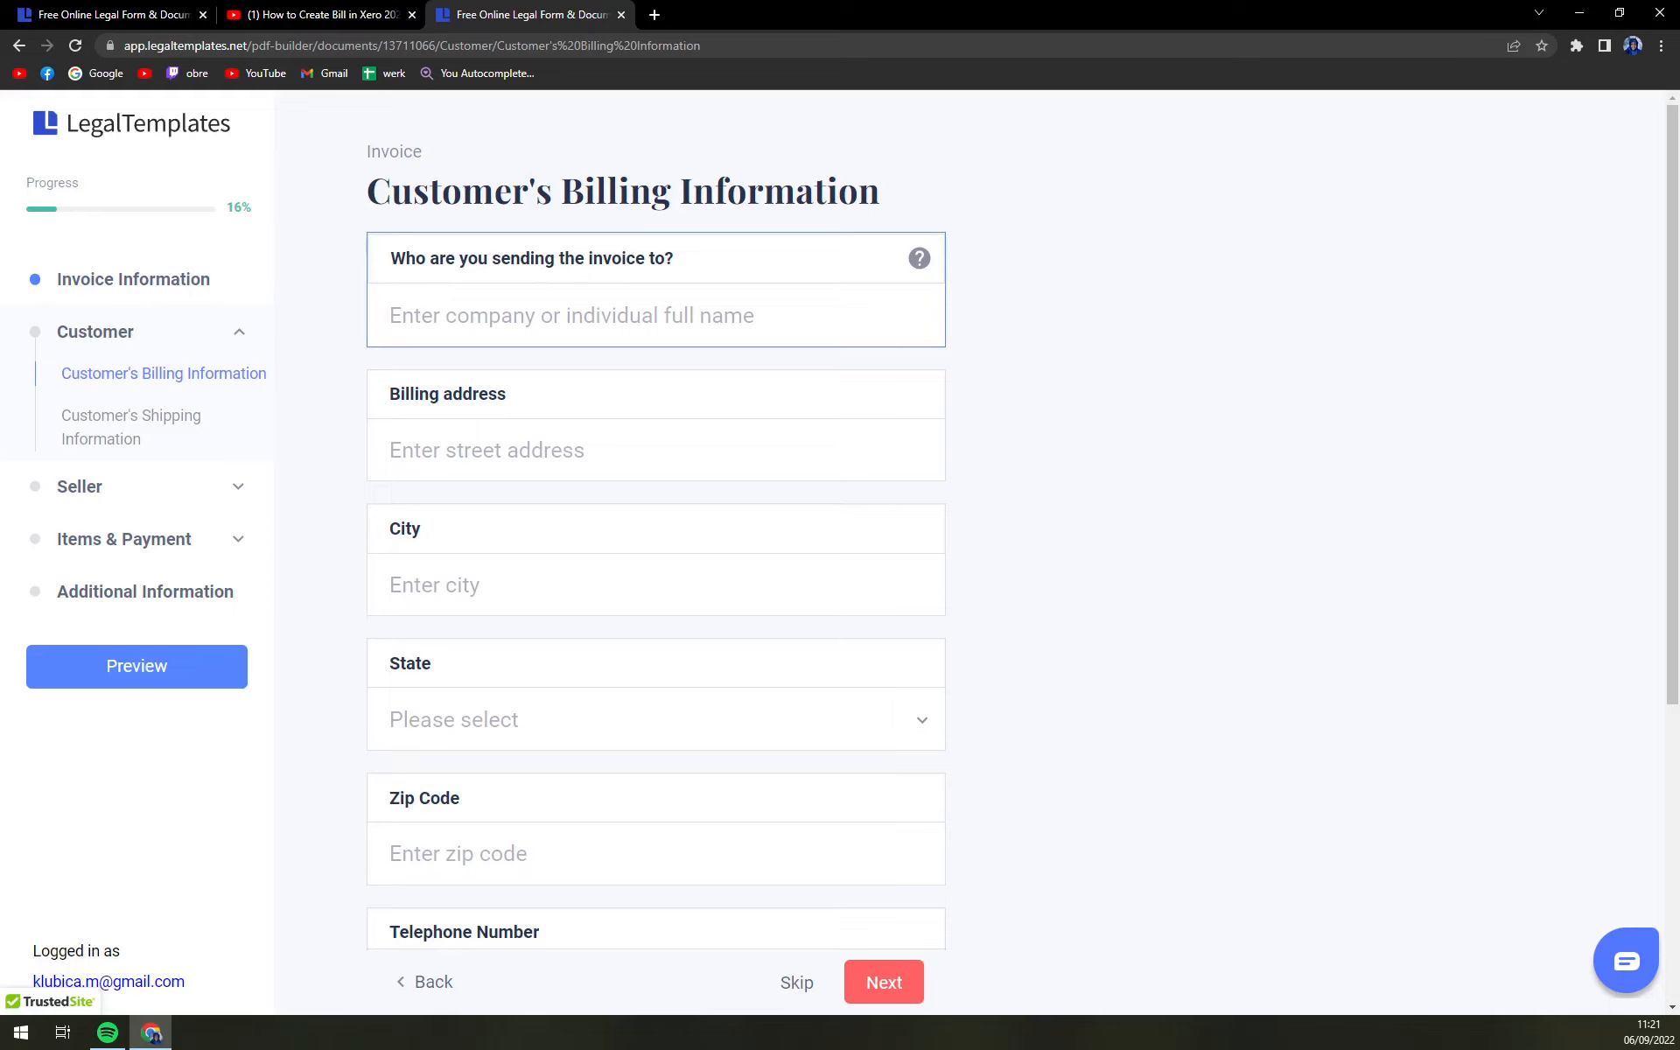
text(Cleani)
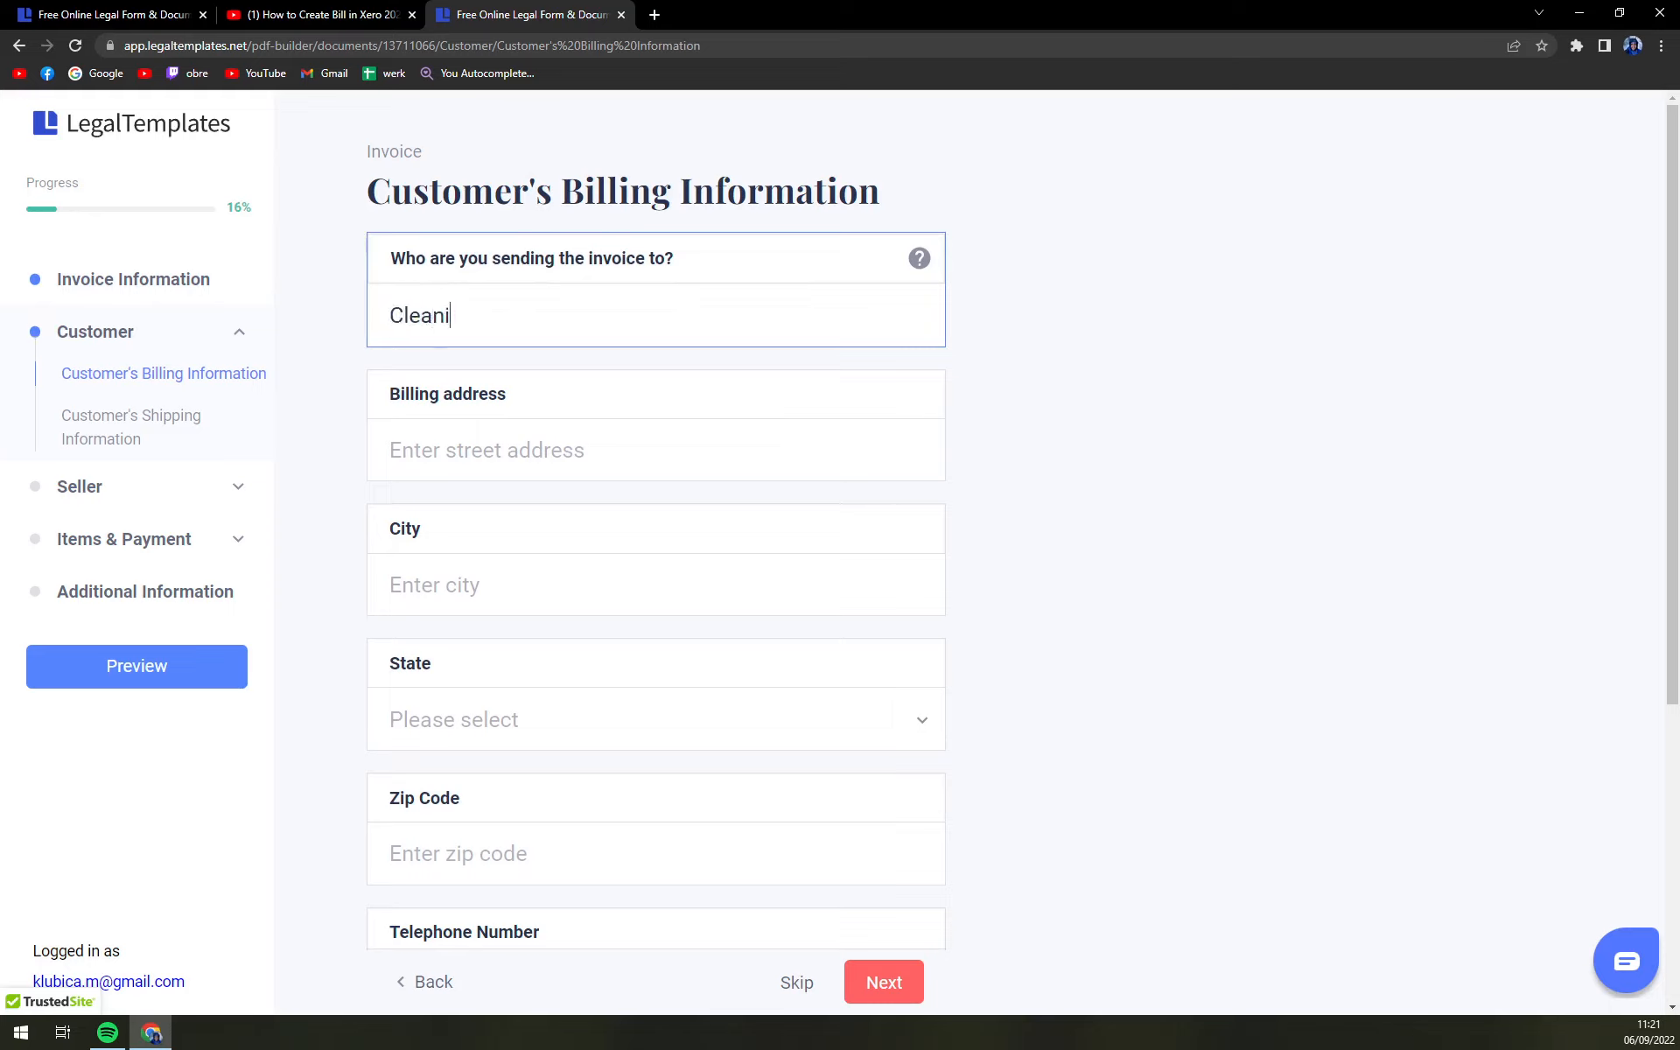
text(ng comp)
key(Tab)
text(TEXAS CITY)
key(Tab)
text(TEXAS CITY)
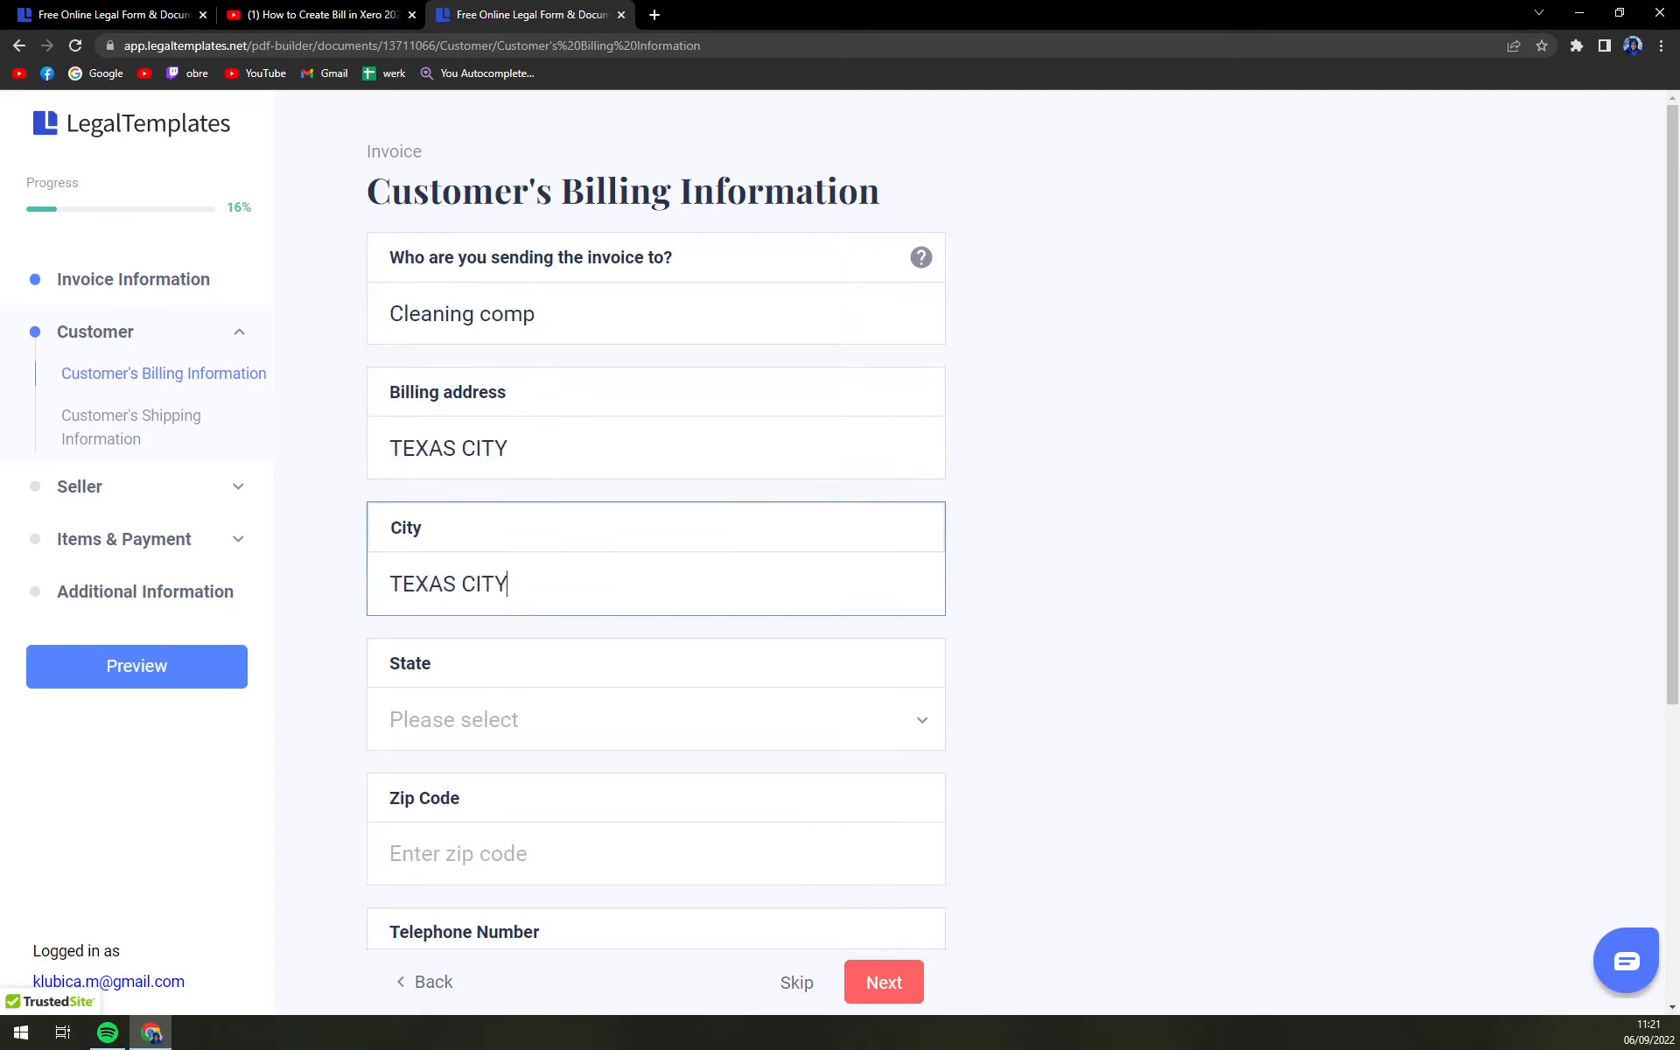
- Complete the billing details with state Texas and the zip code, and answer No to a different shipping address
click(473, 719)
scroll(497, 560, down, 10)
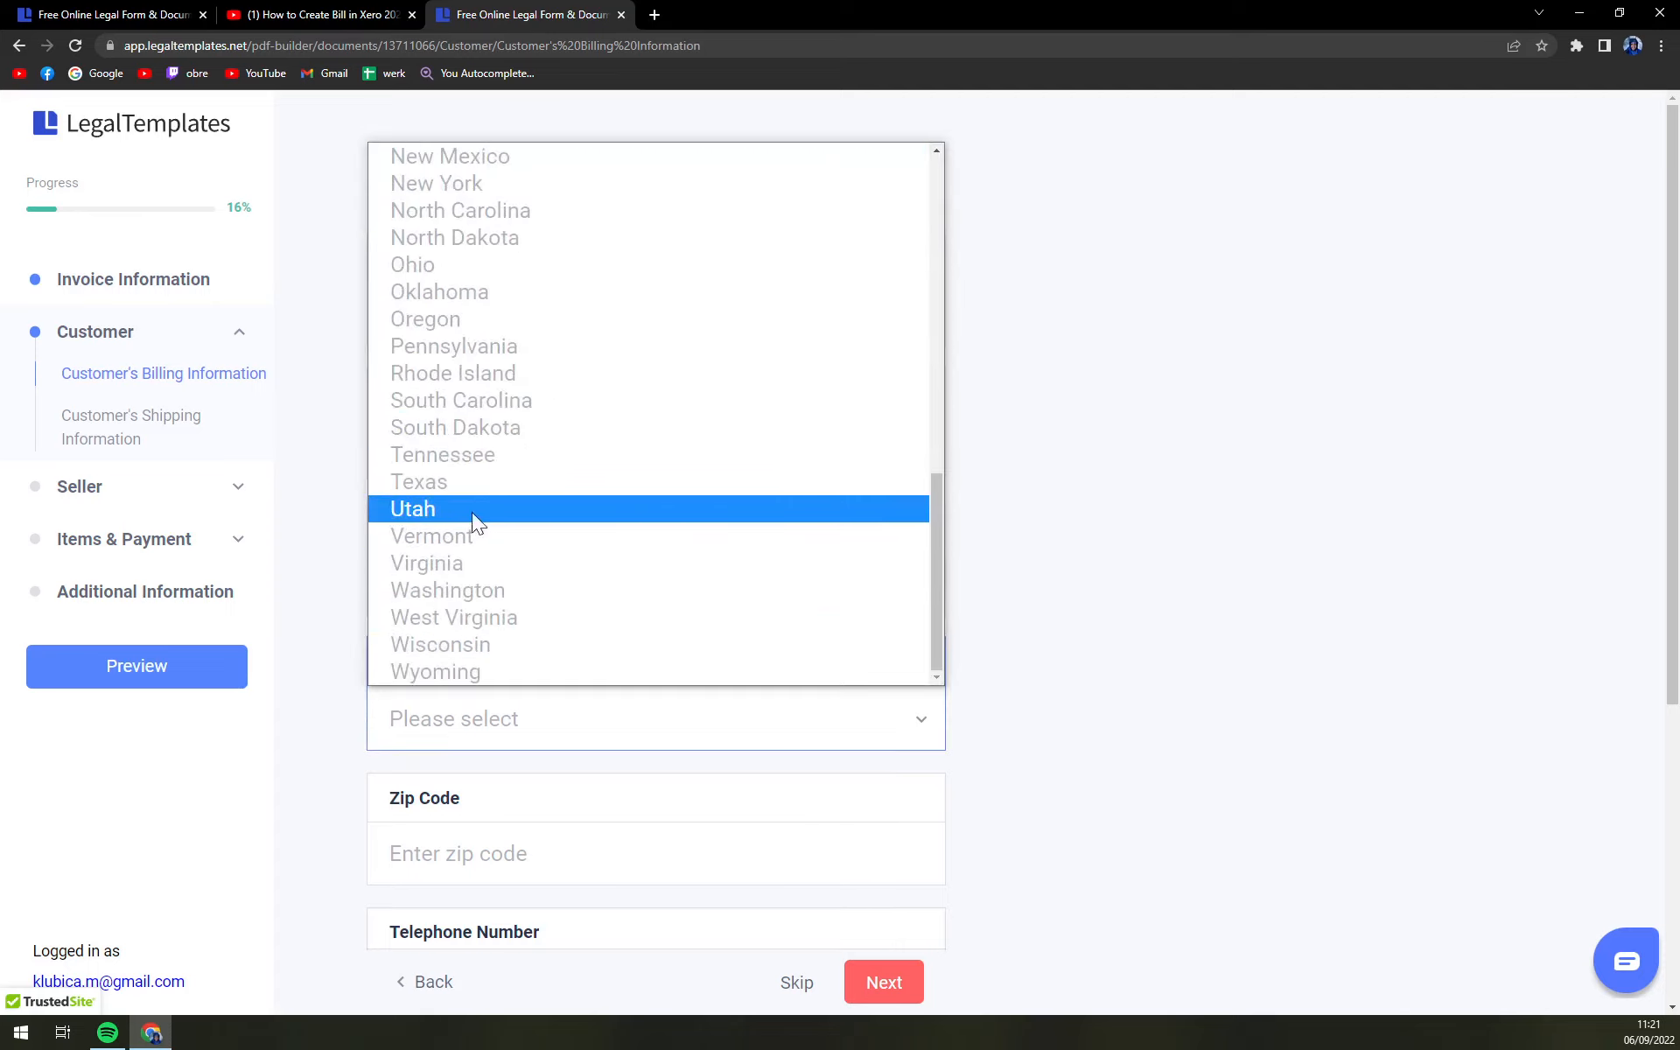
click(477, 481)
scroll(498, 665, down, 5)
click(499, 417)
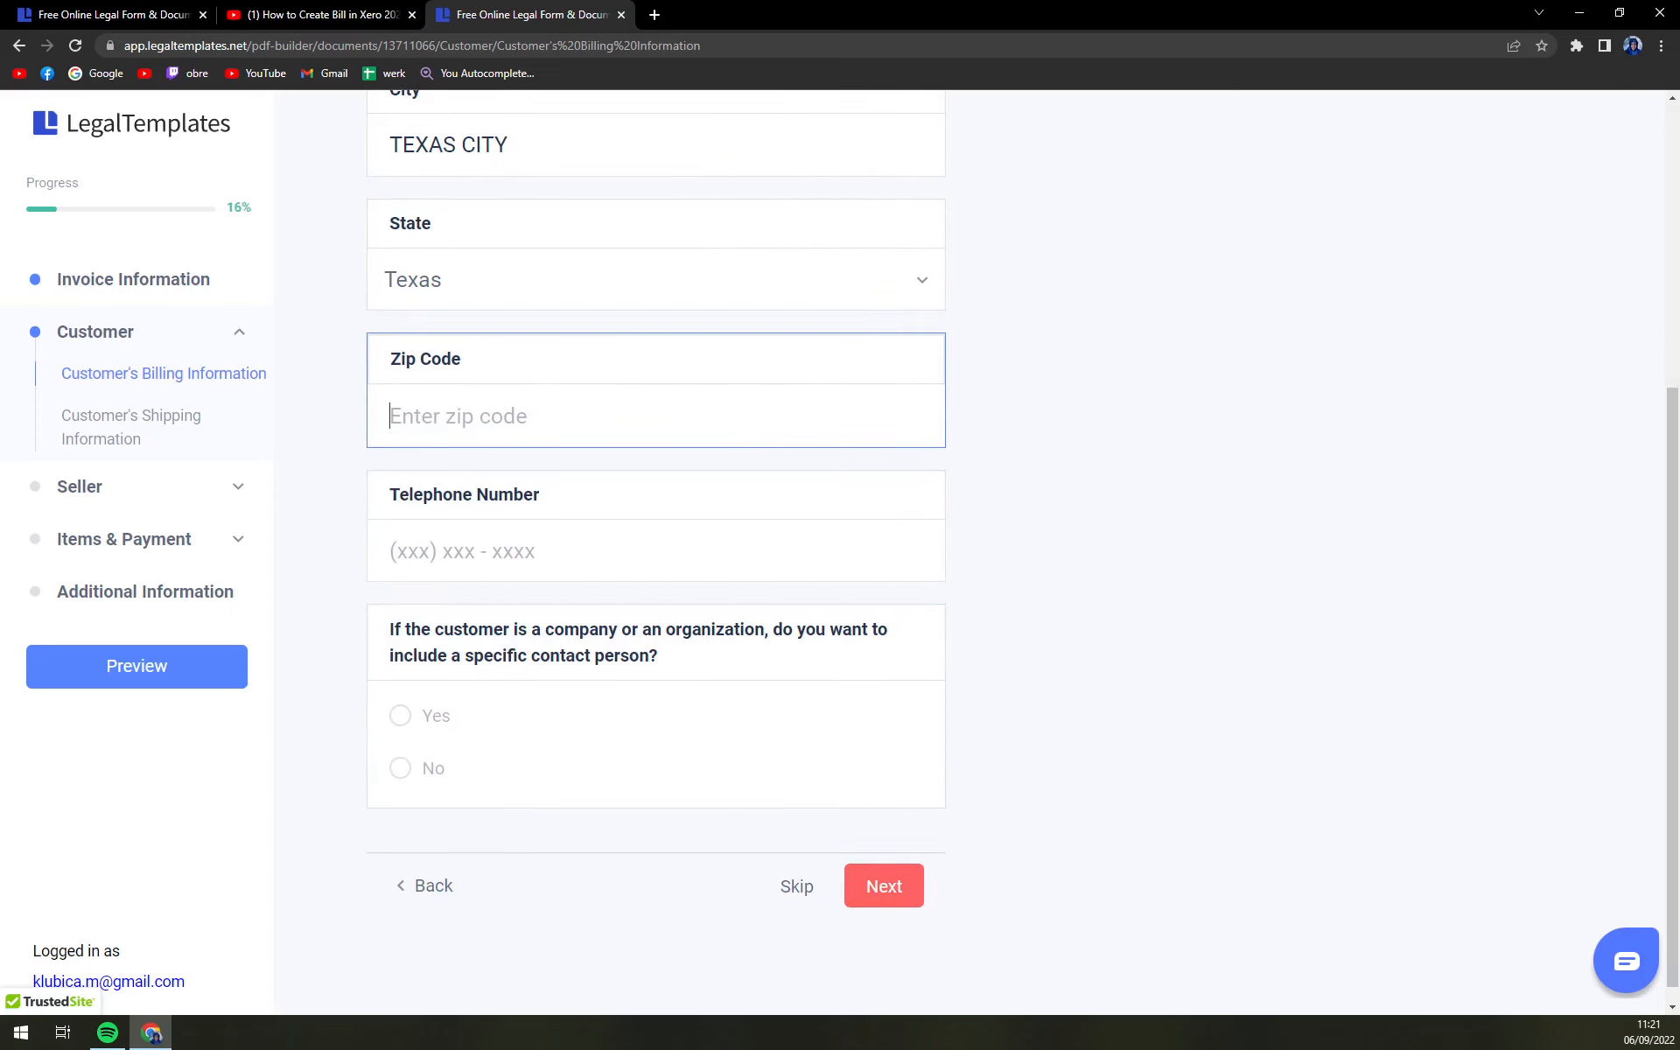
text(77510)
click(861, 893)
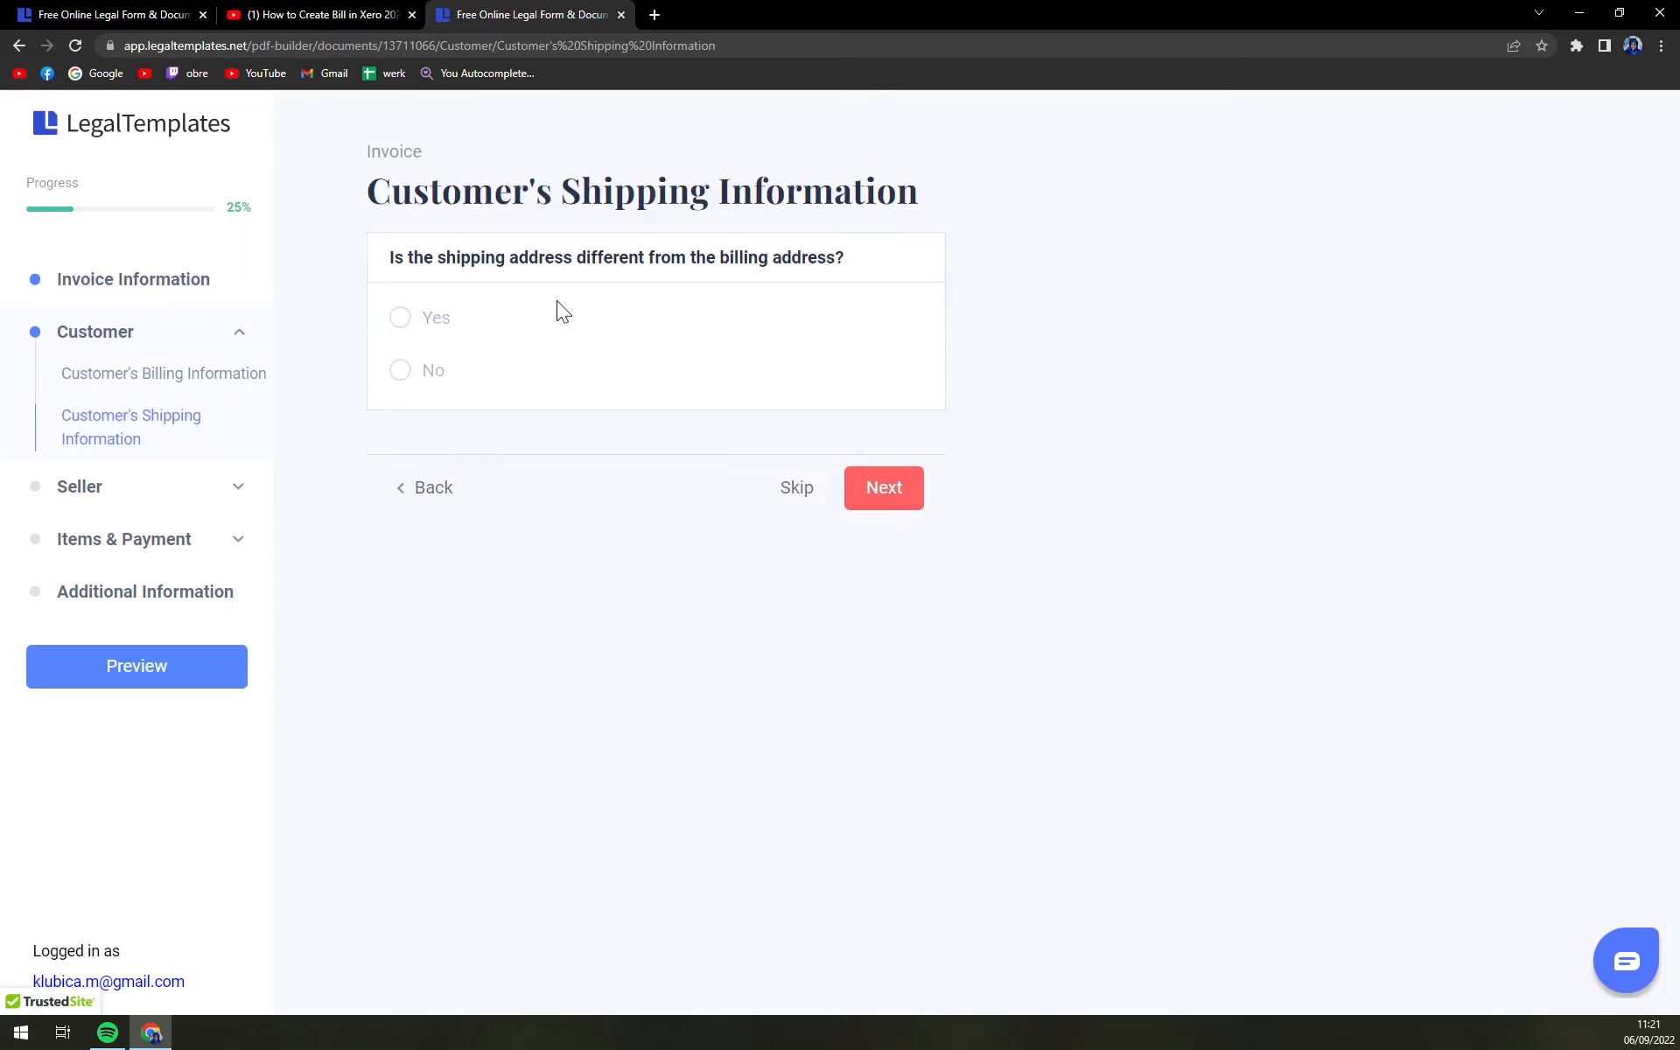
click(400, 369)
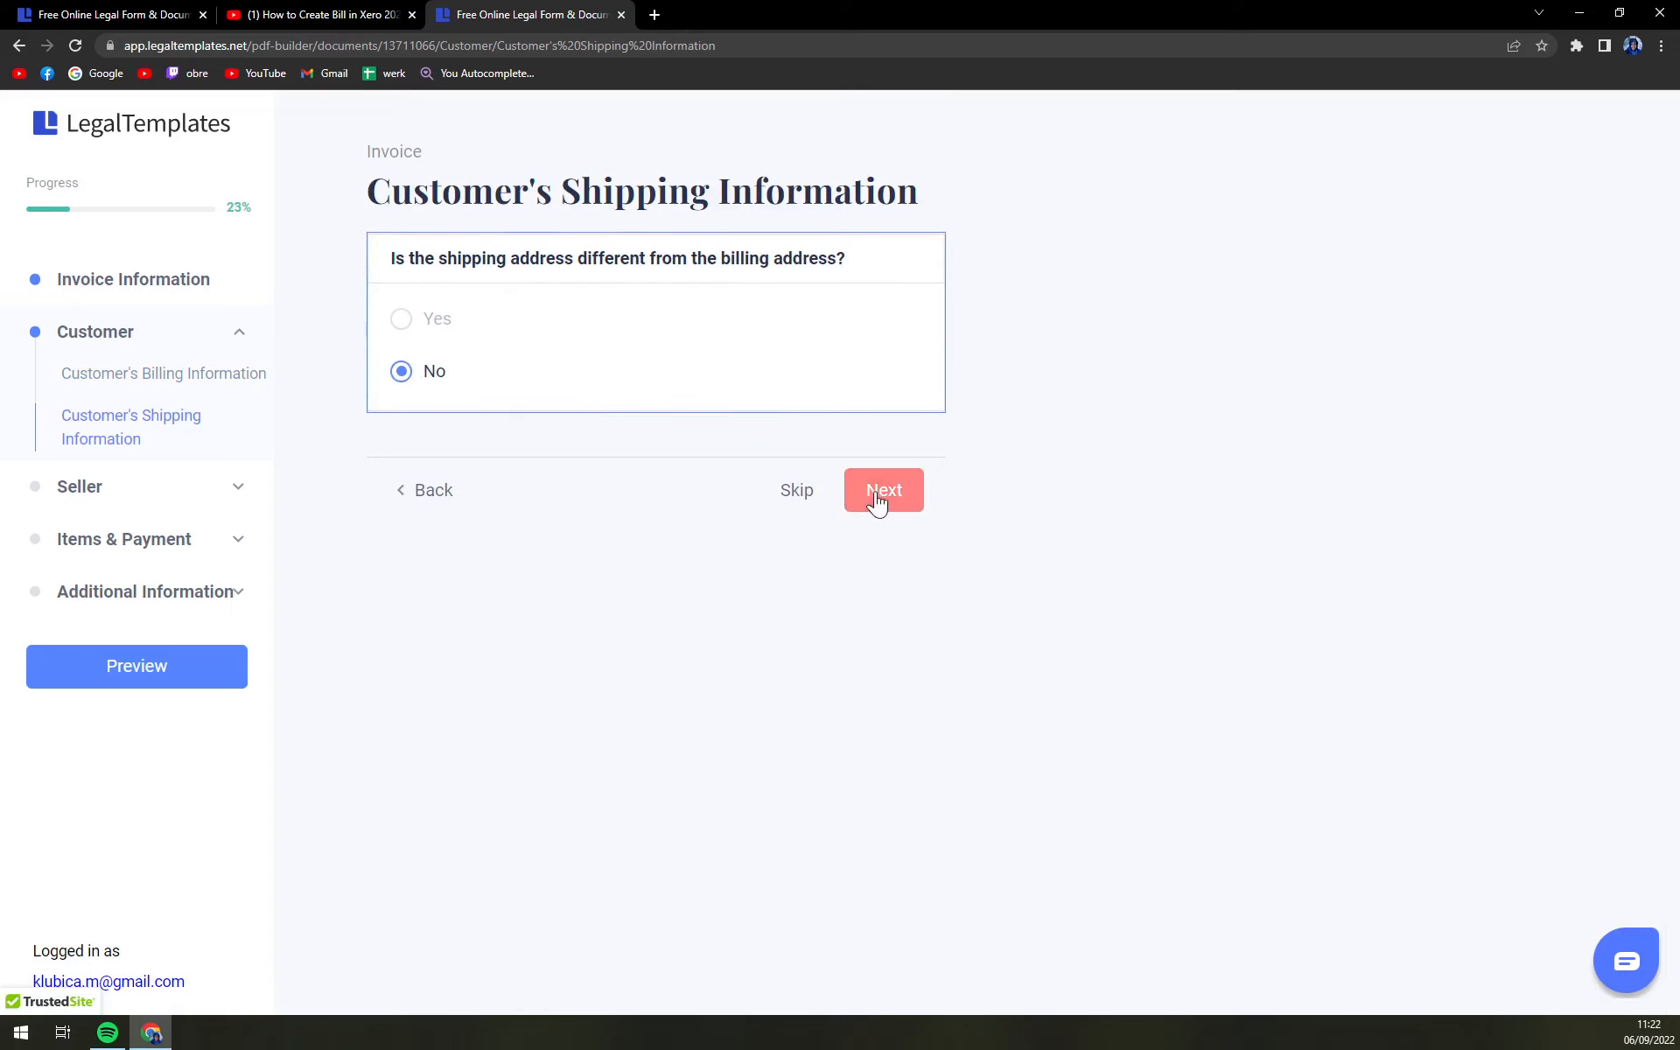
click(879, 497)
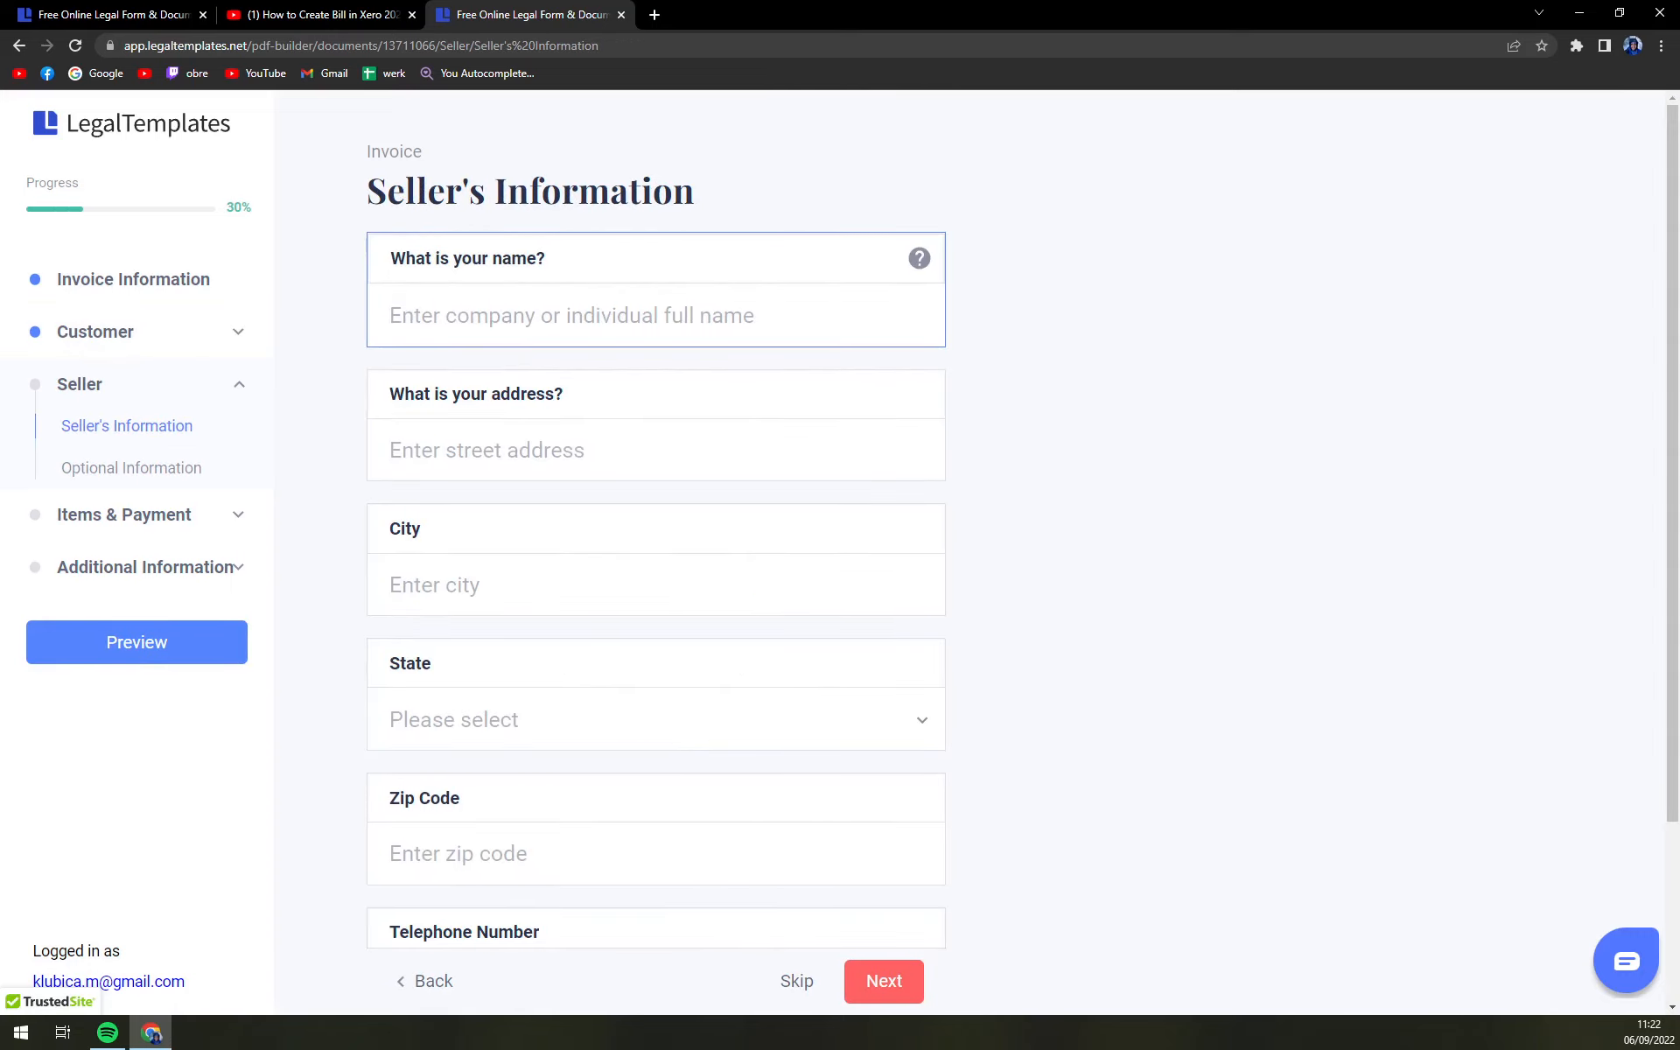
- Enter the seller's name, leave the remaining seller and optional contact fields blank, and proceed to the invoice items
text(YOU YOU)
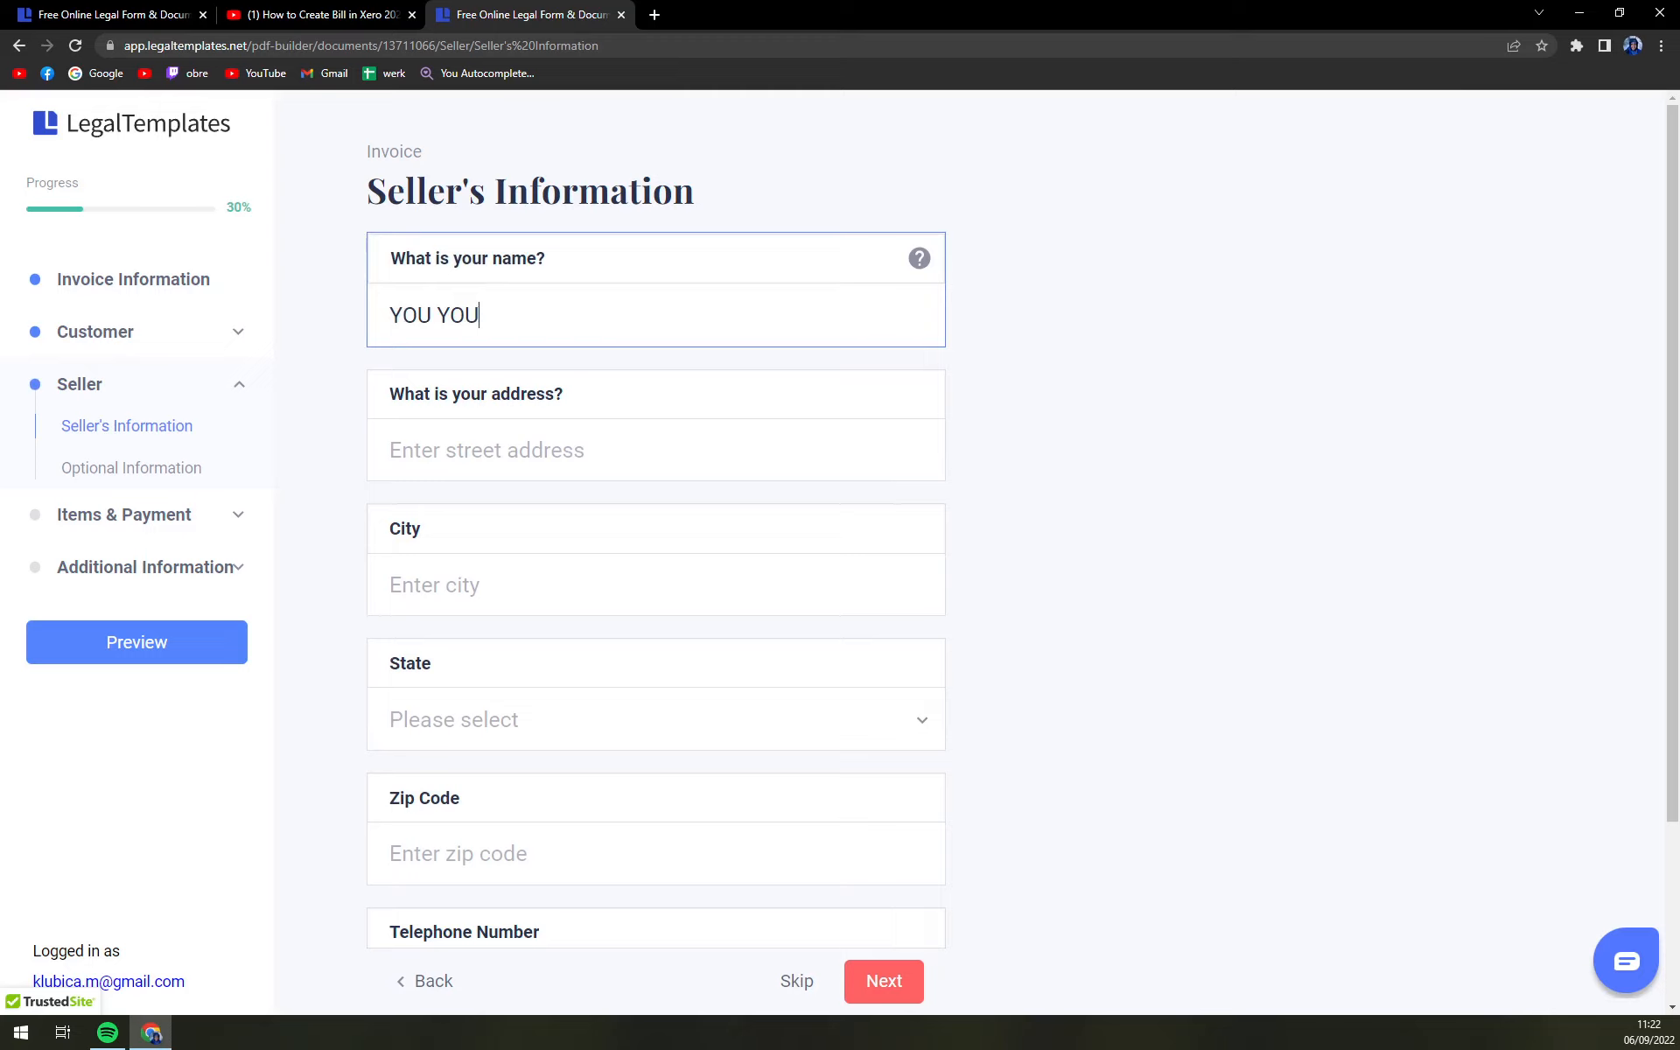
scroll(736, 710, down, 3)
click(894, 874)
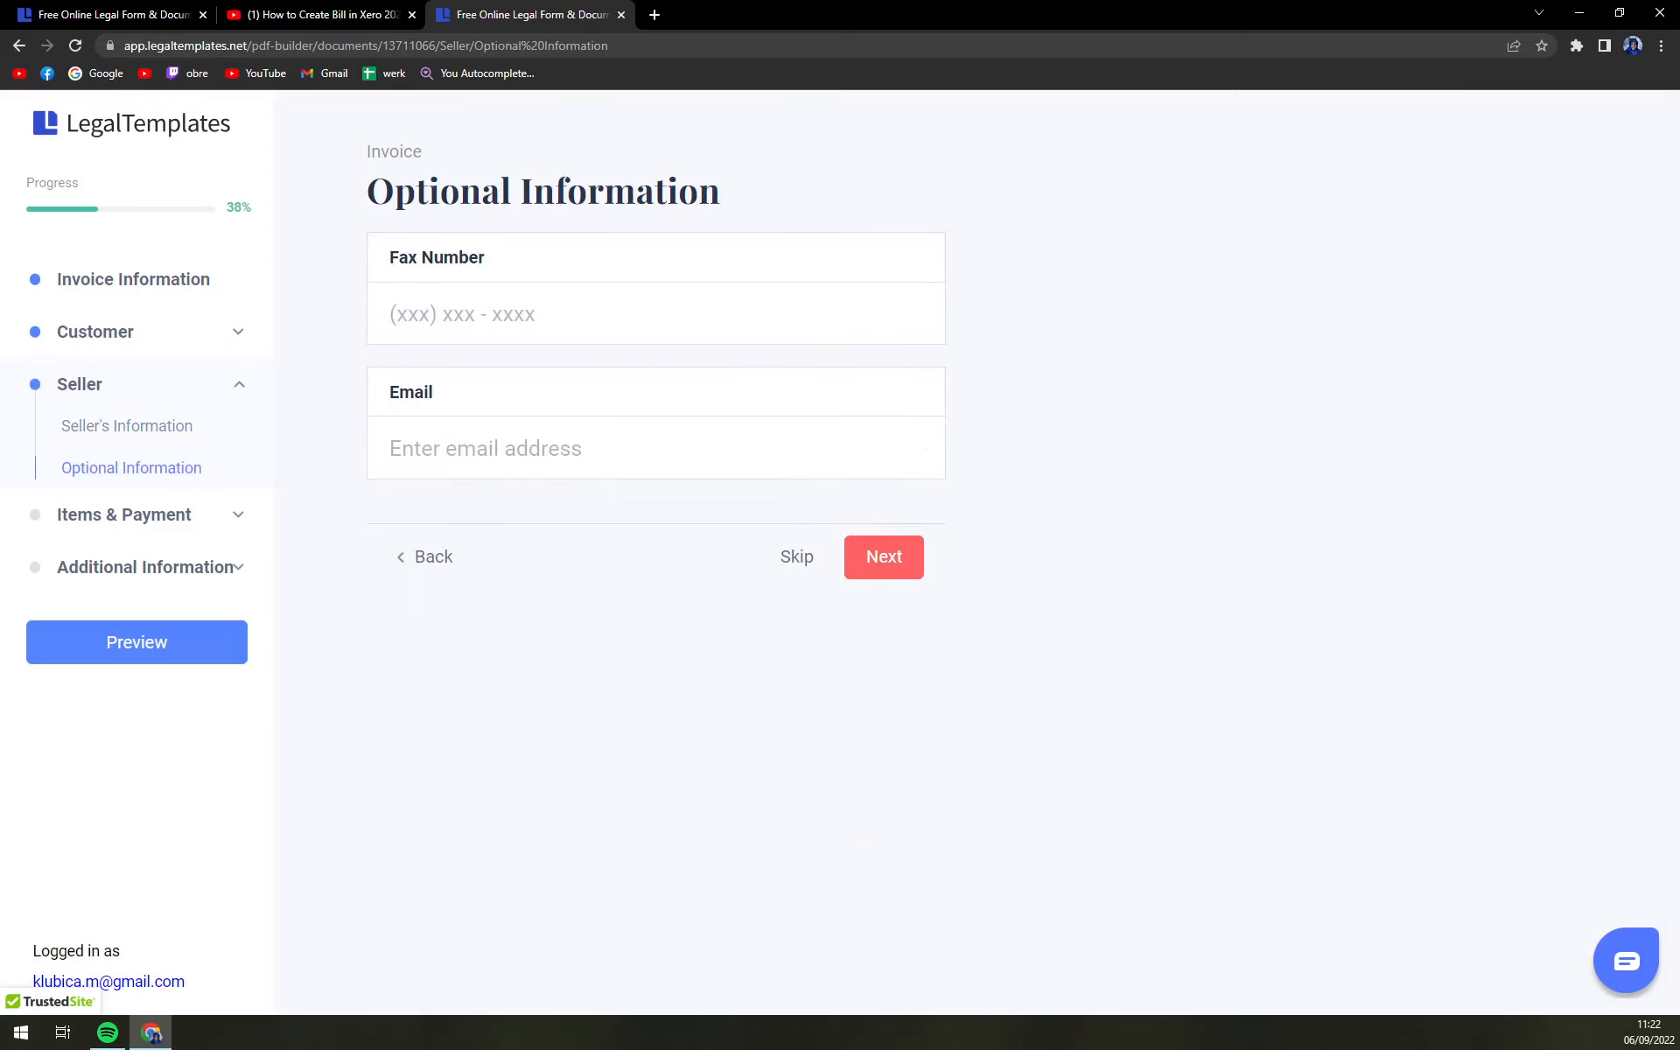
click(462, 314)
click(486, 448)
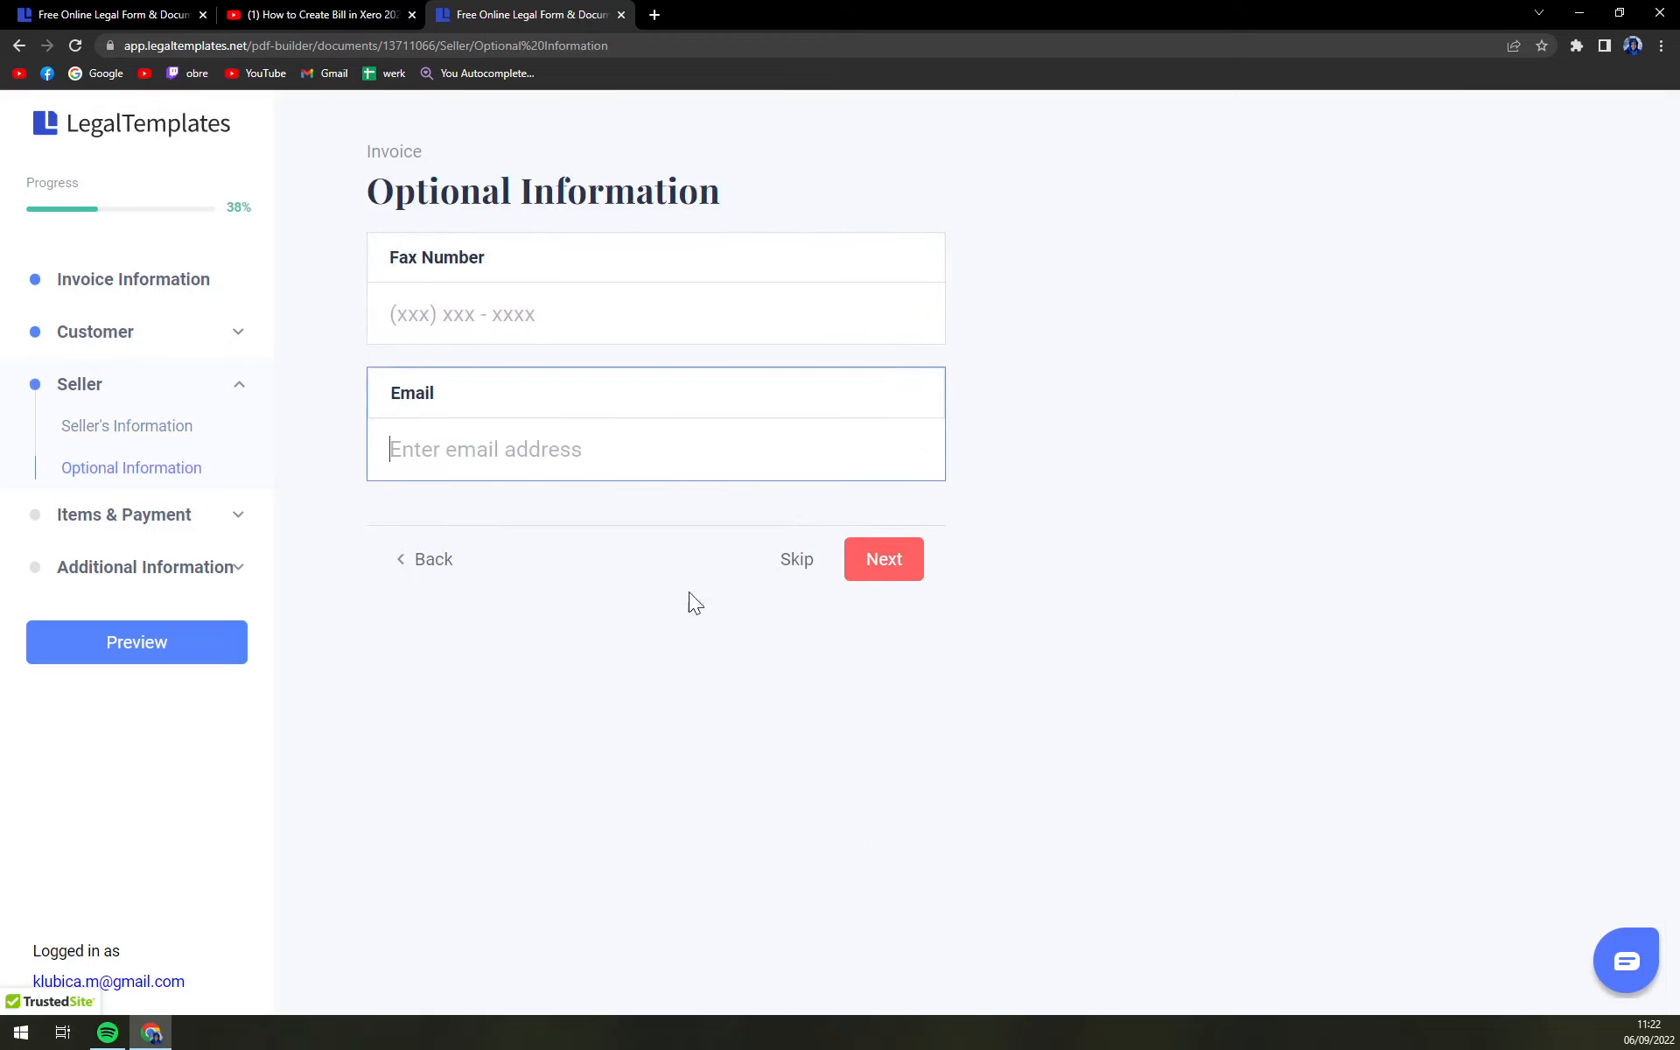
click(904, 566)
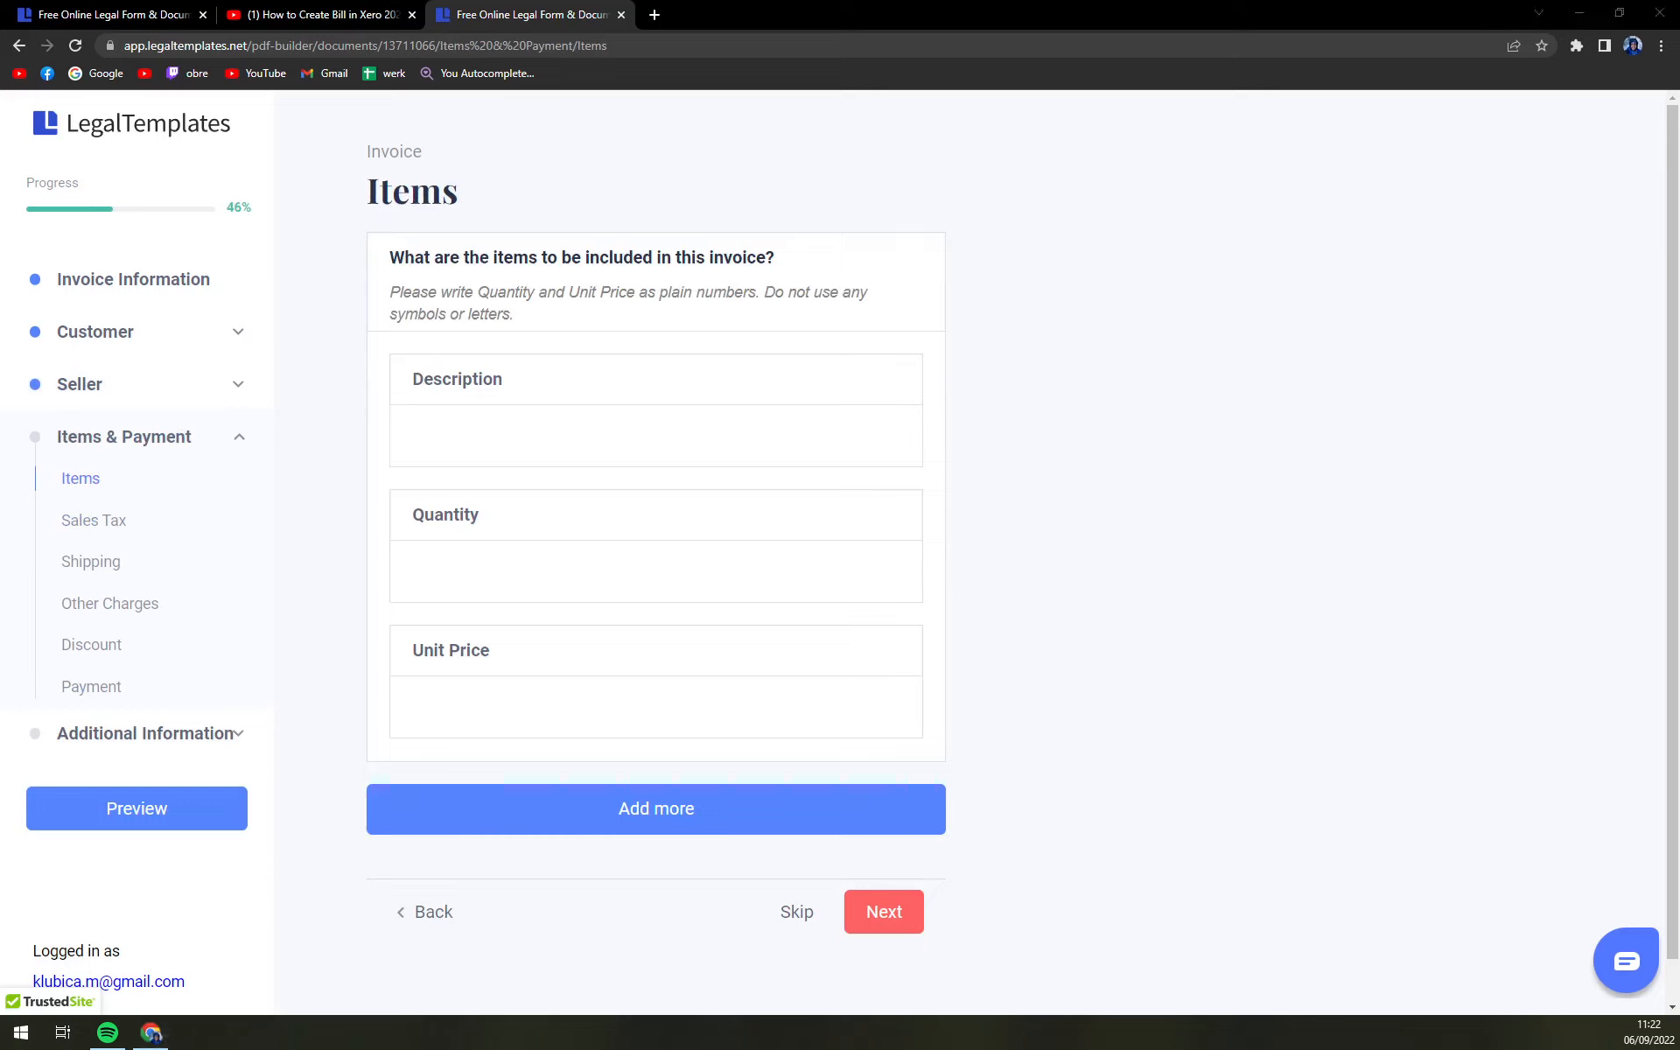
- Add the invoice item "Cleaning offices" with quantity "200 sq m" and unit price 50, and proceed to the sales tax
click(496, 269)
click(496, 442)
click(495, 569)
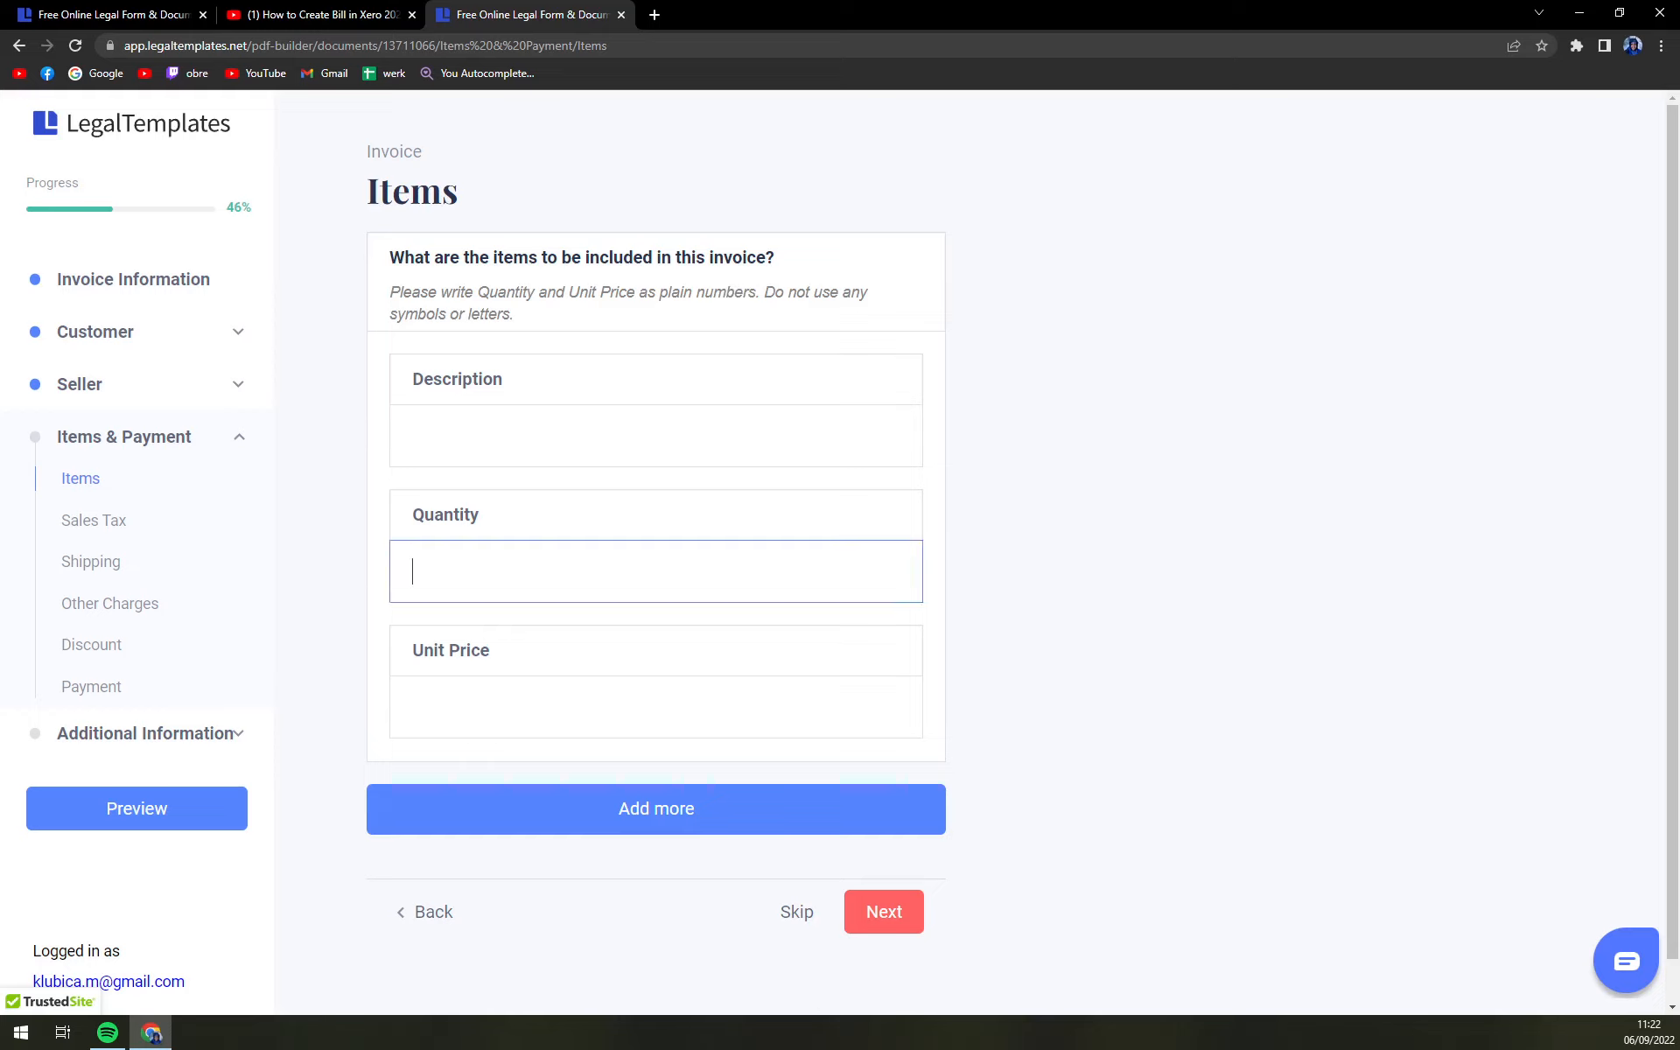
click(496, 439)
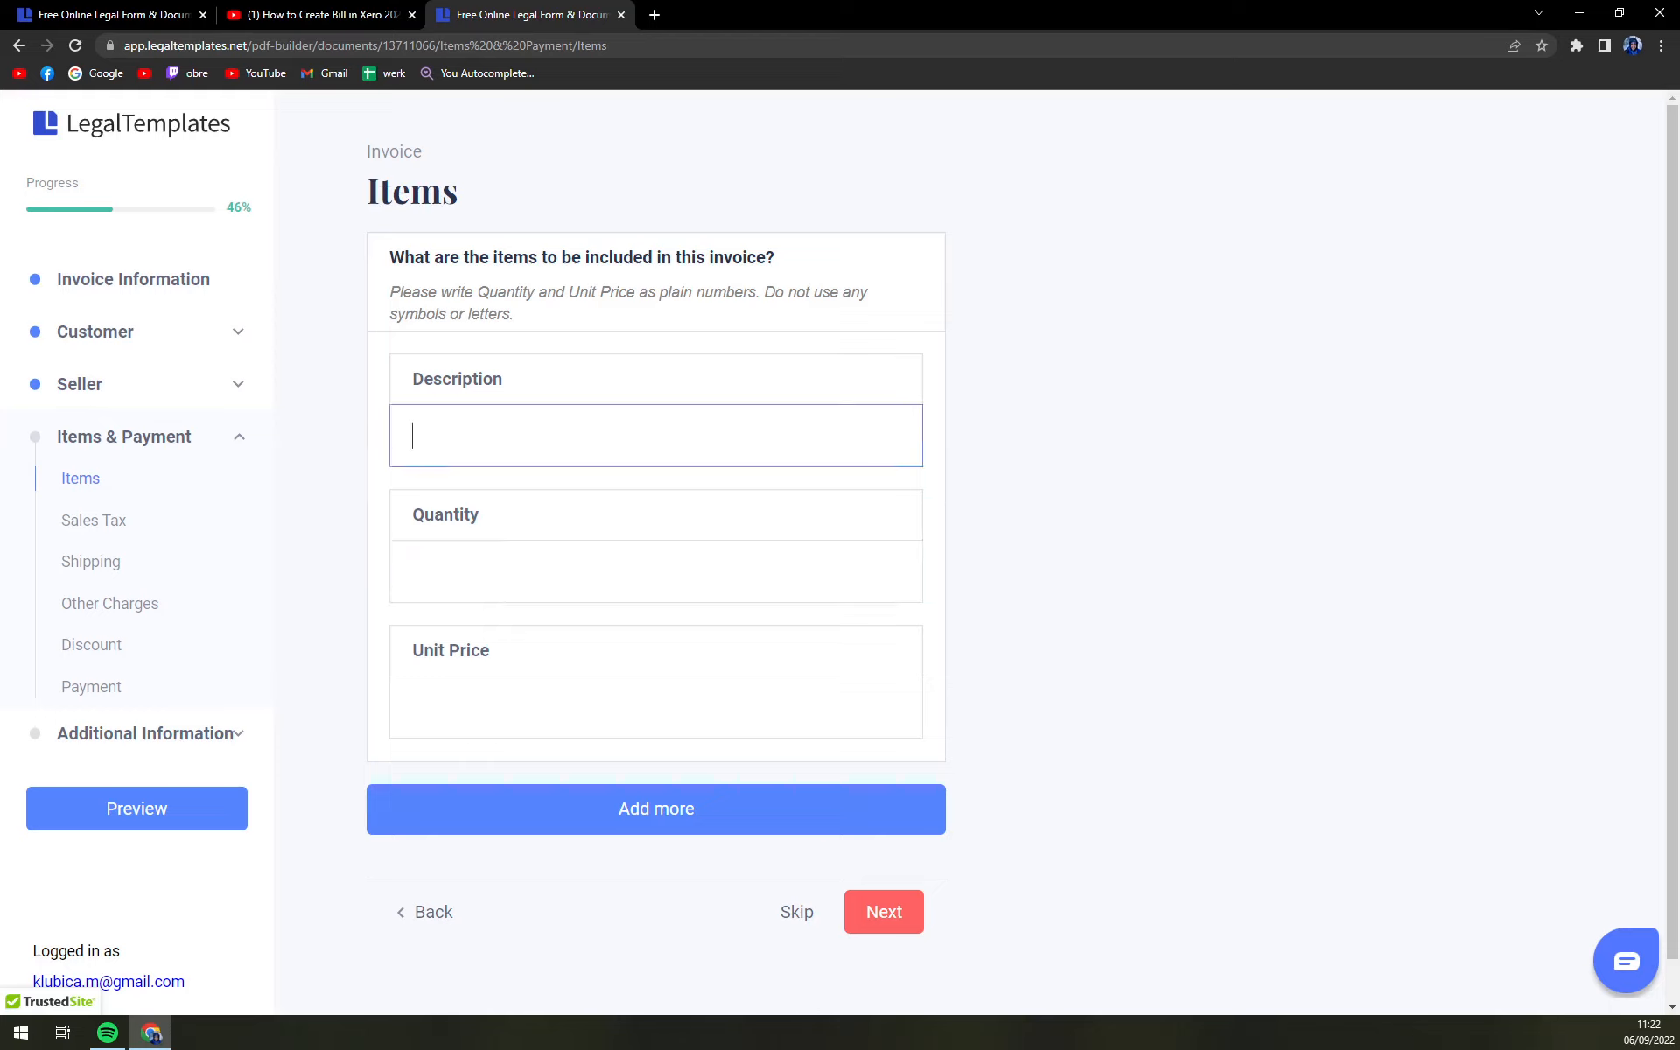
text(Cleaning offices)
key(Tab)
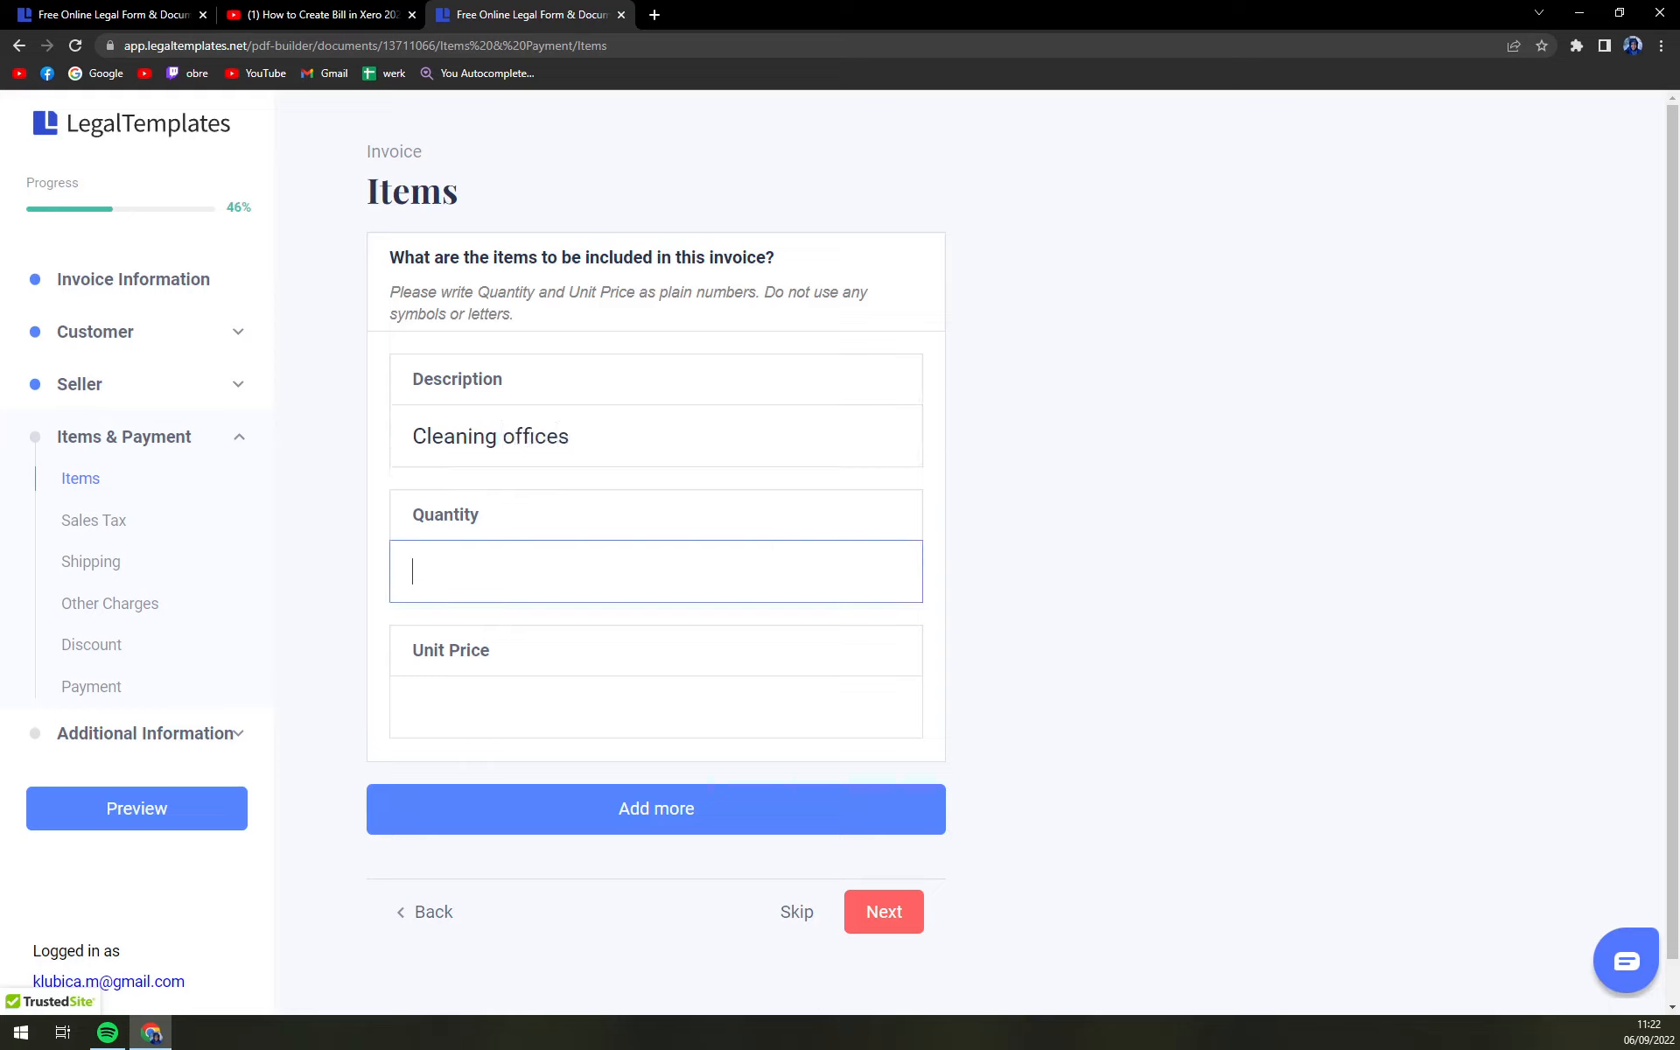
text(200 sq m)
key(Tab)
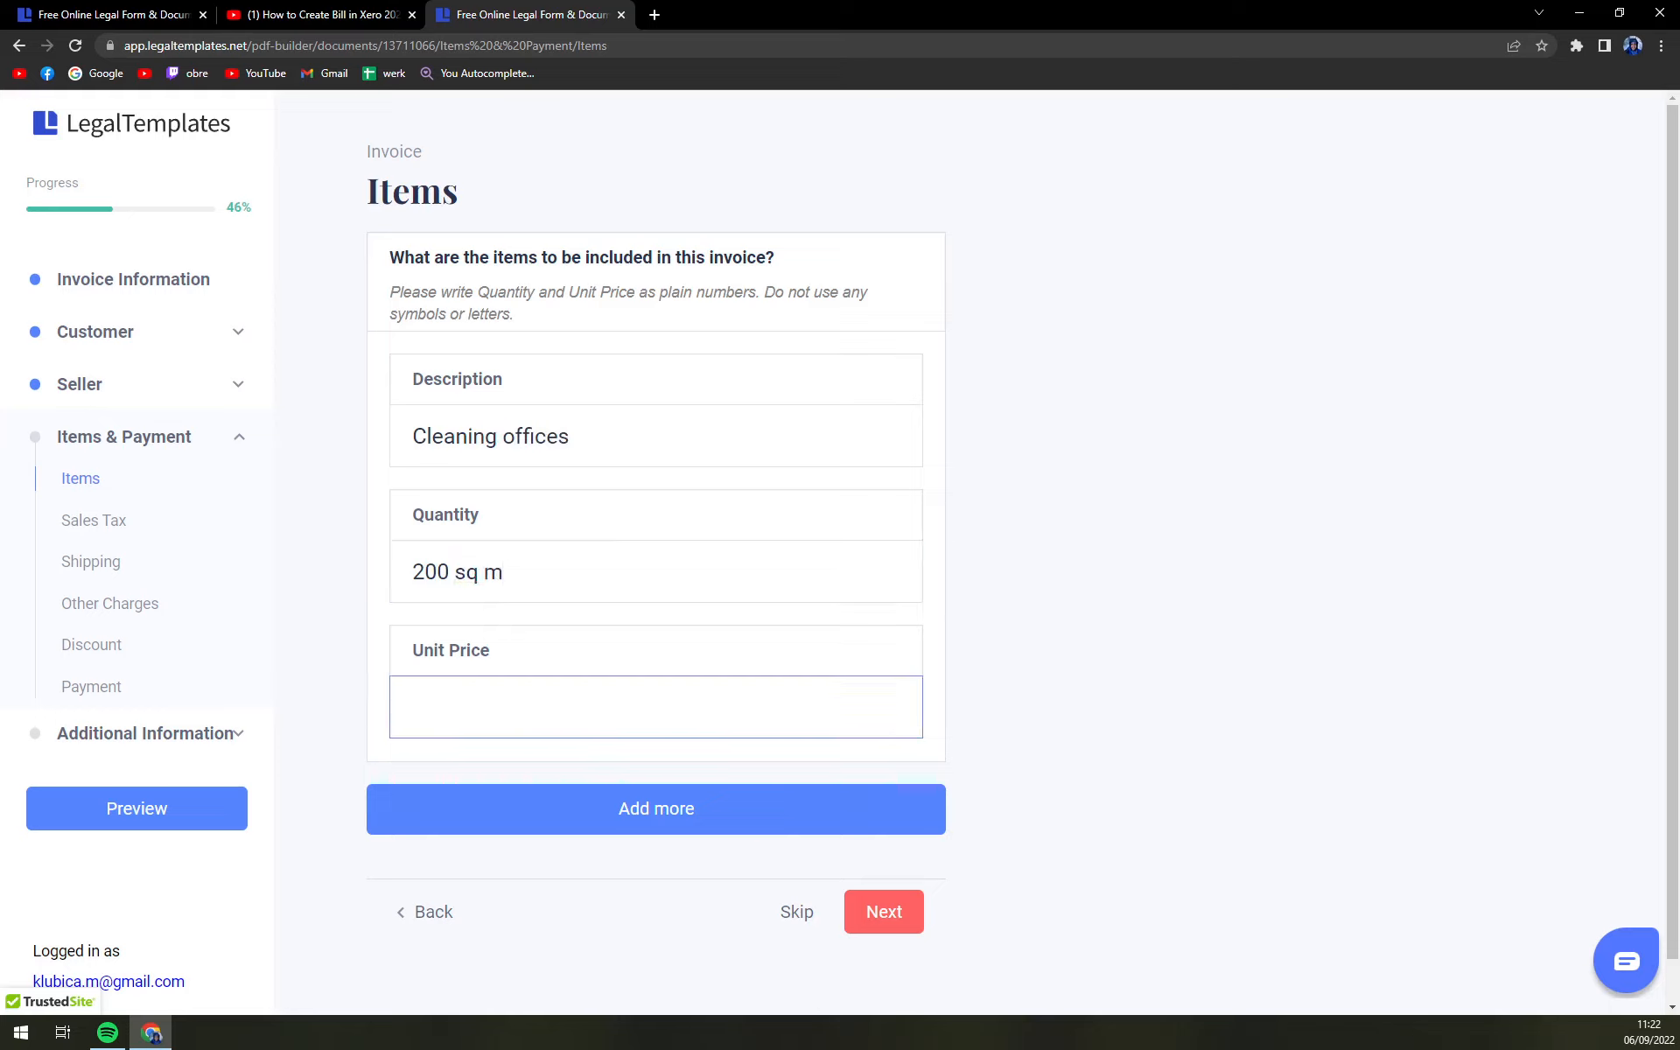
text(50)
click(919, 919)
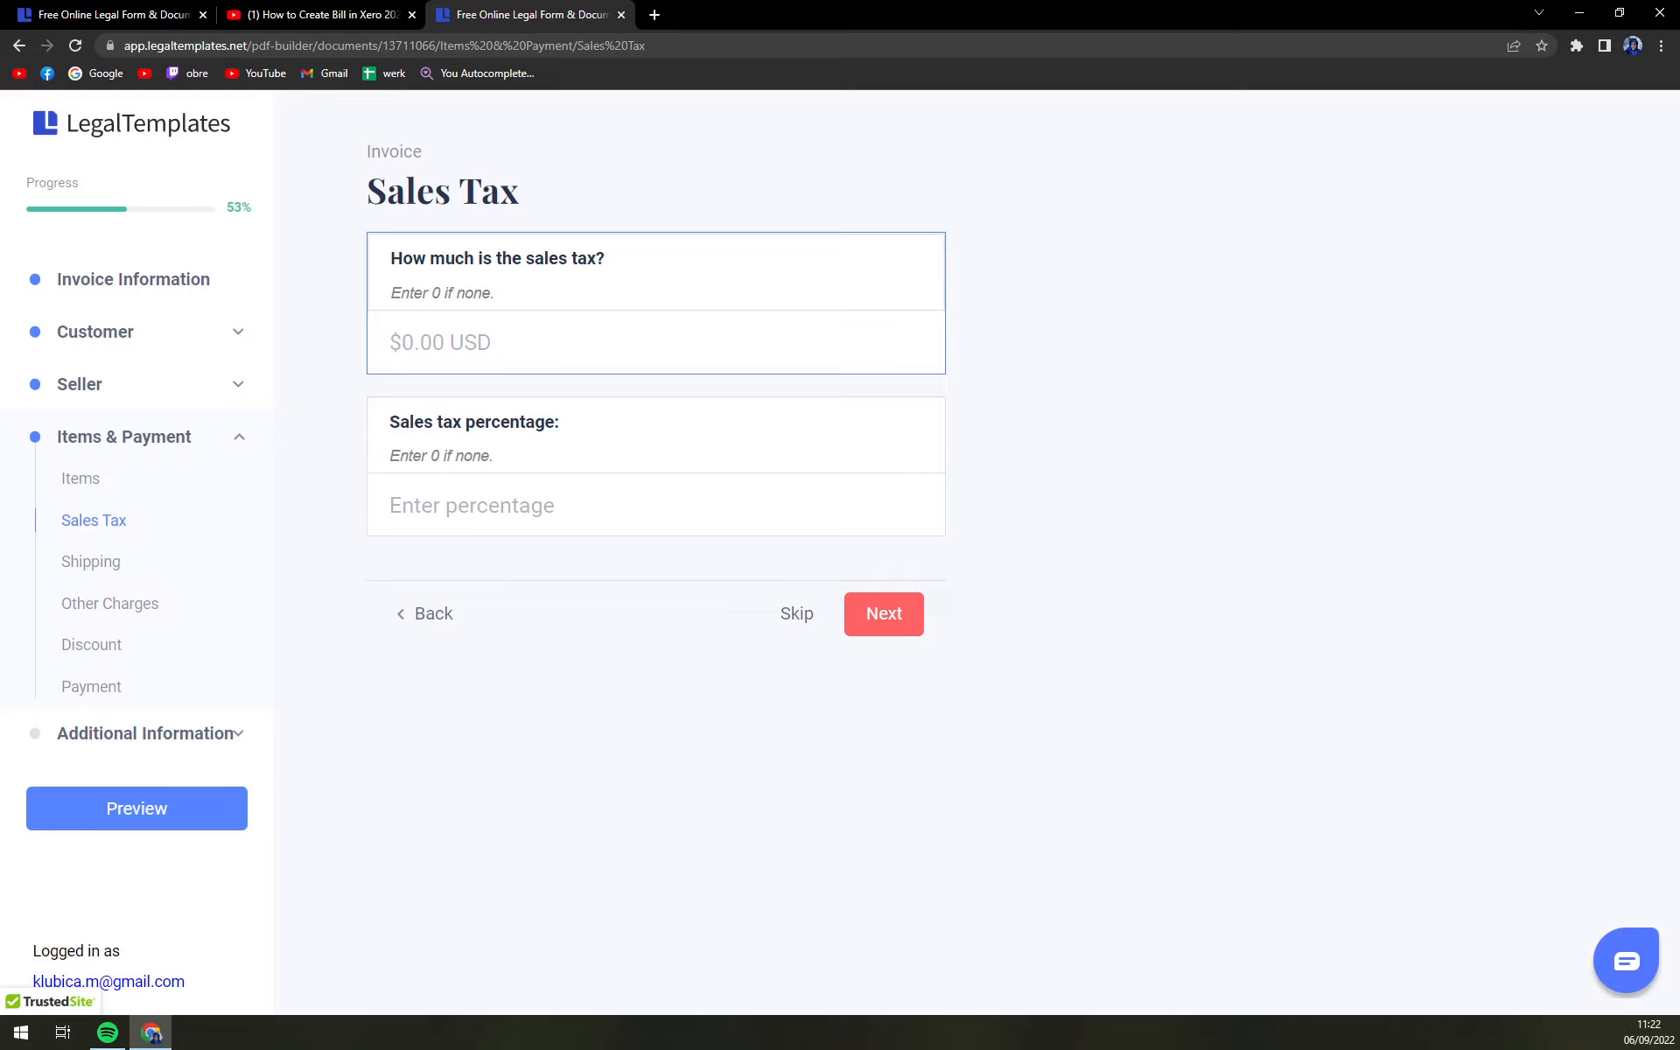
- Leave the sales tax amount and percentage blank and continue to the shipping cost
click(612, 505)
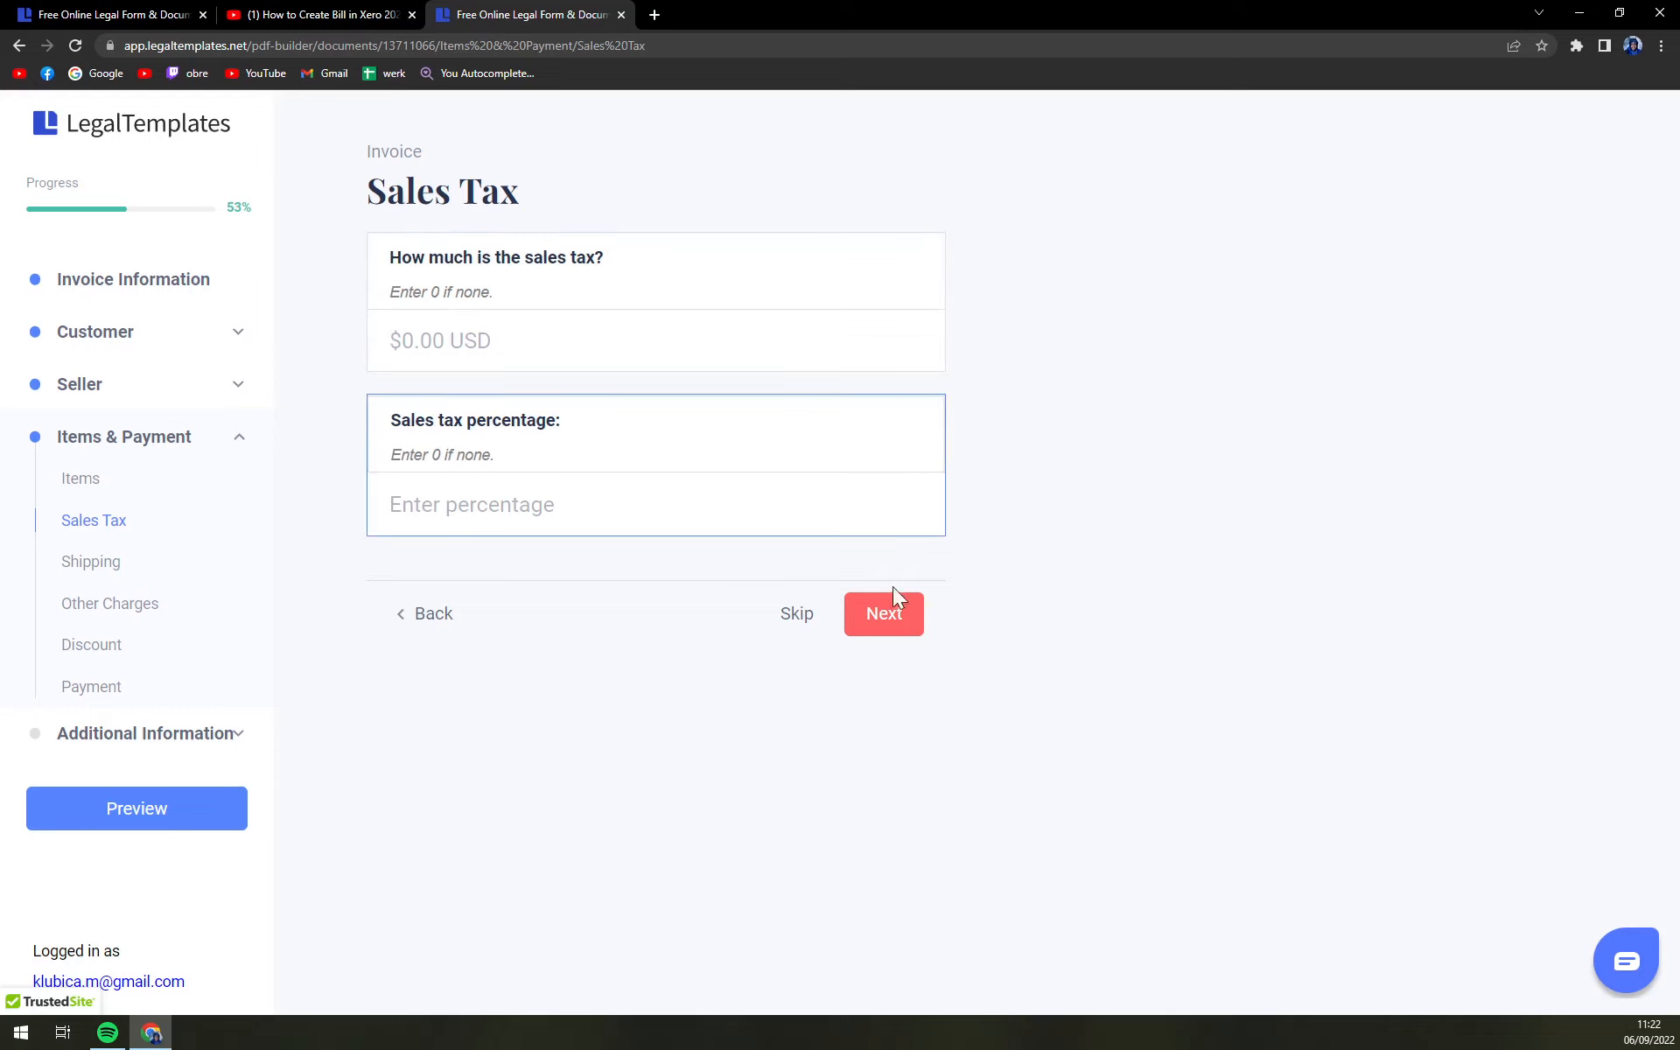
click(891, 623)
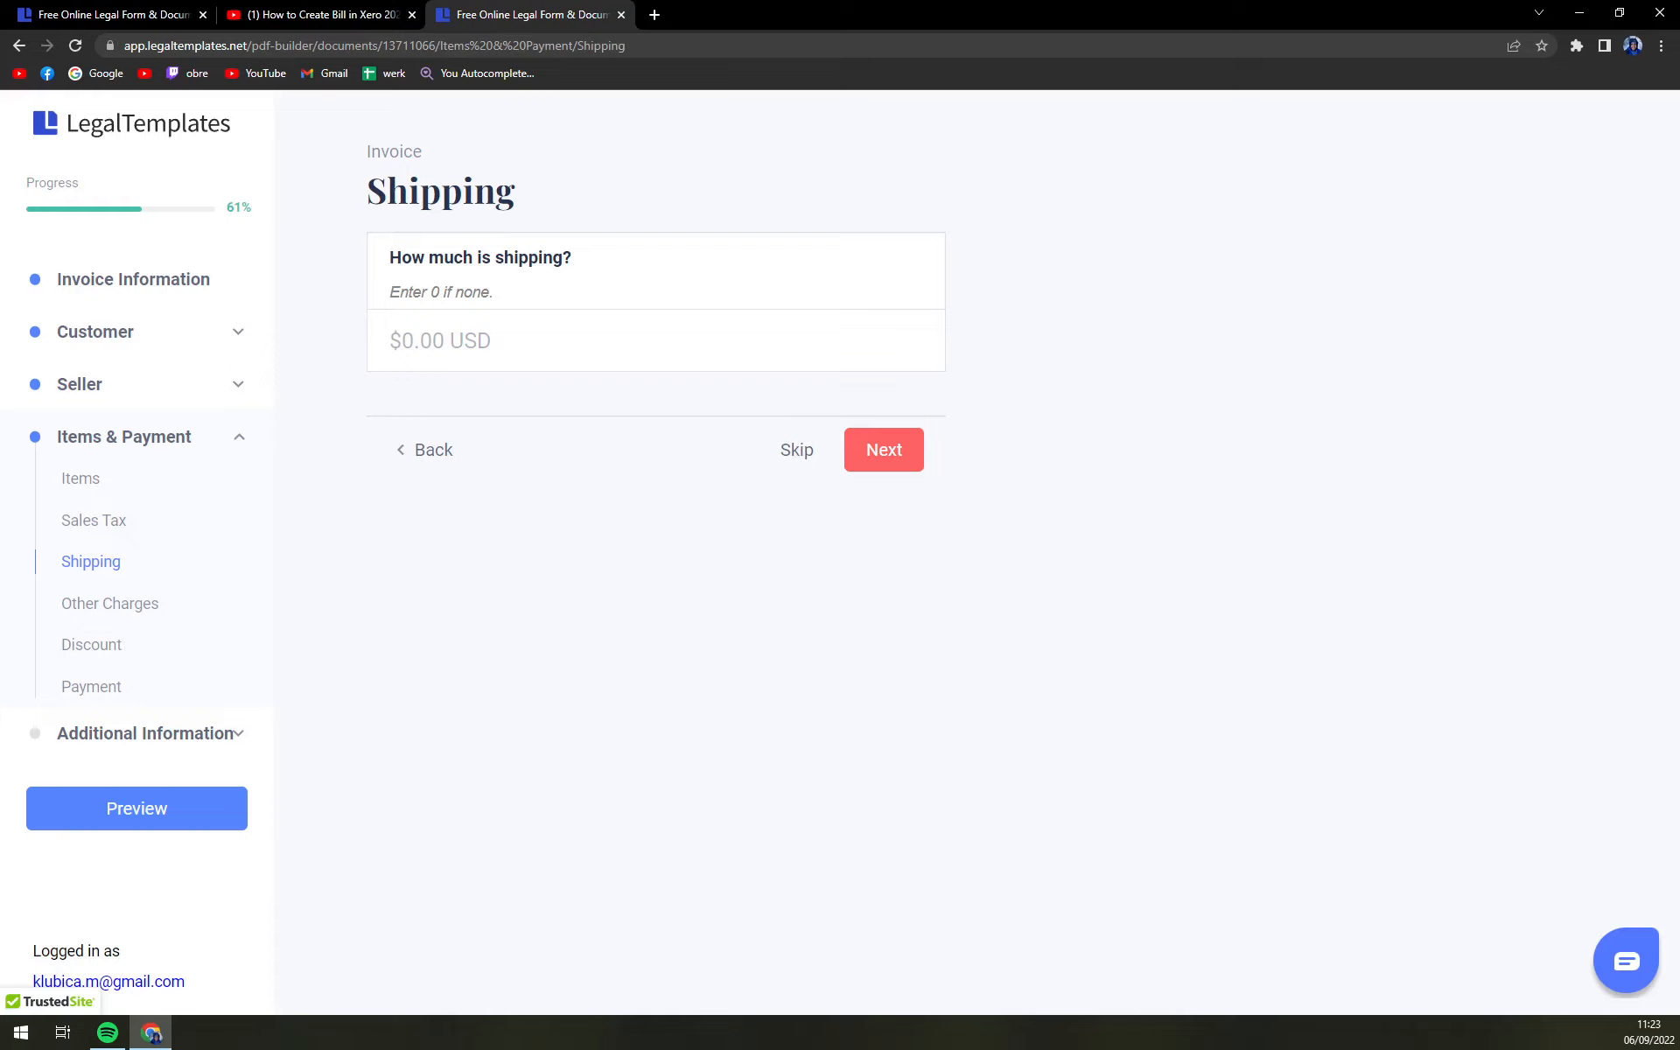
- Leave the shipping cost blank, answer No to other charges and to a discount, and proceed to the payment questions
click(883, 450)
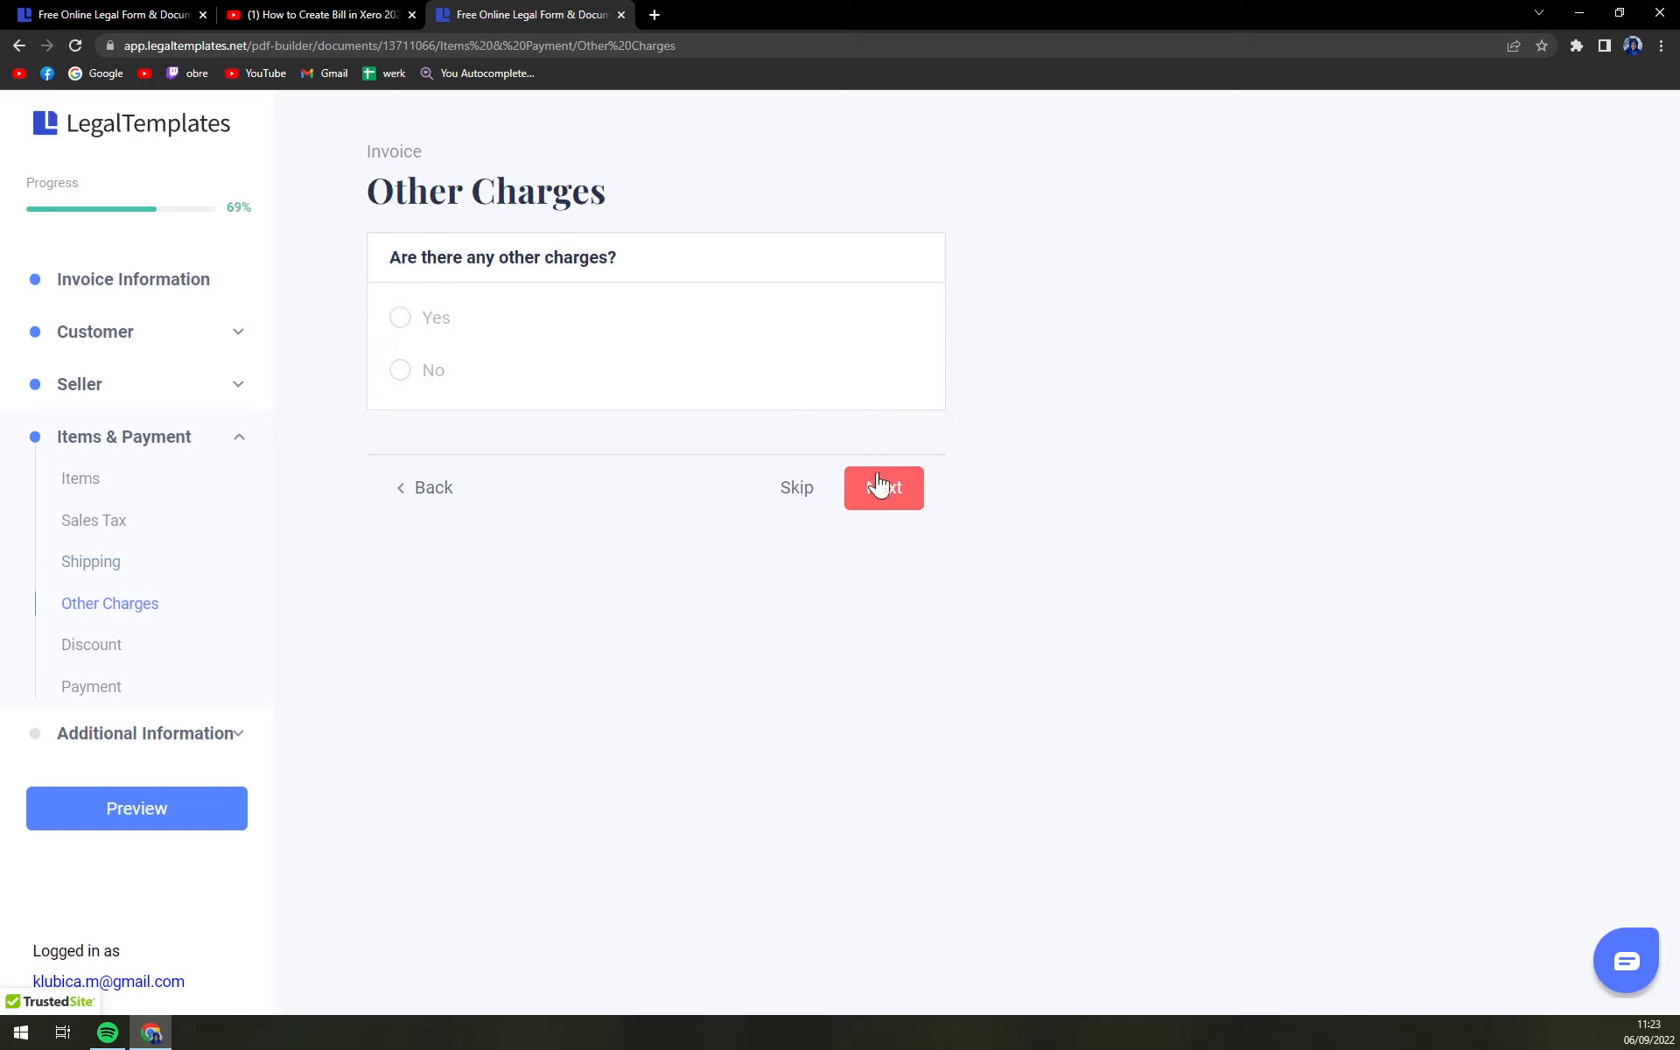
click(437, 374)
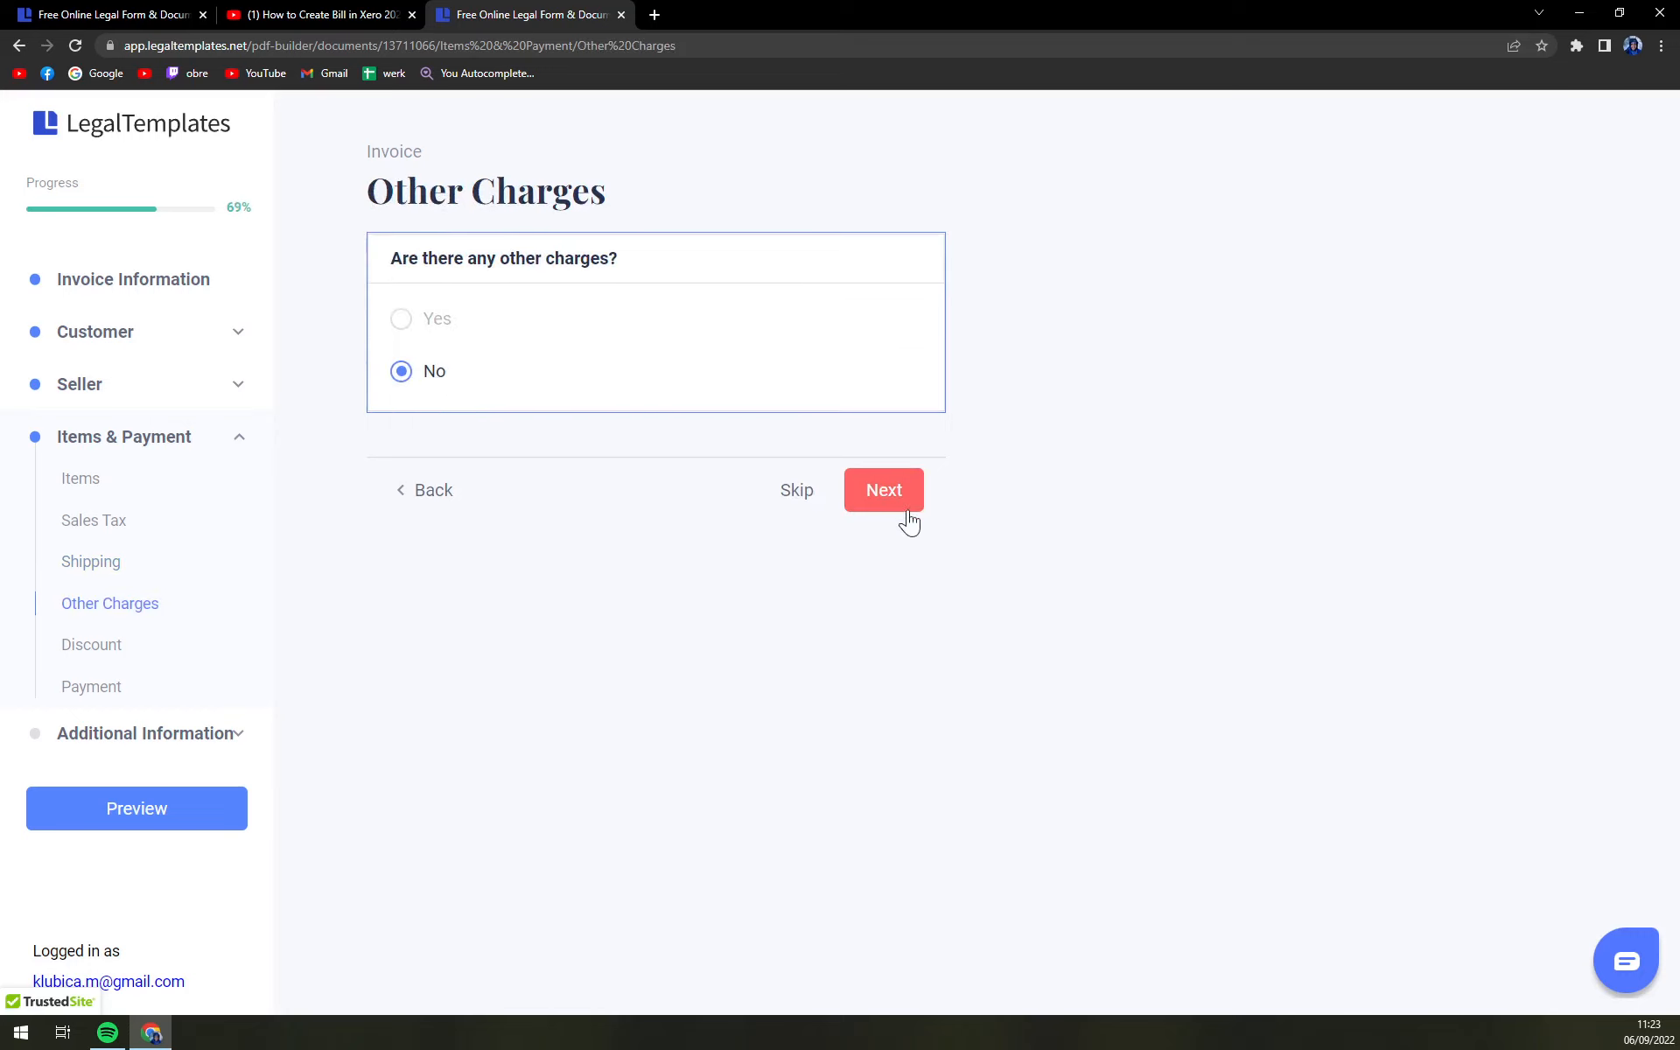
click(899, 500)
click(442, 378)
click(884, 490)
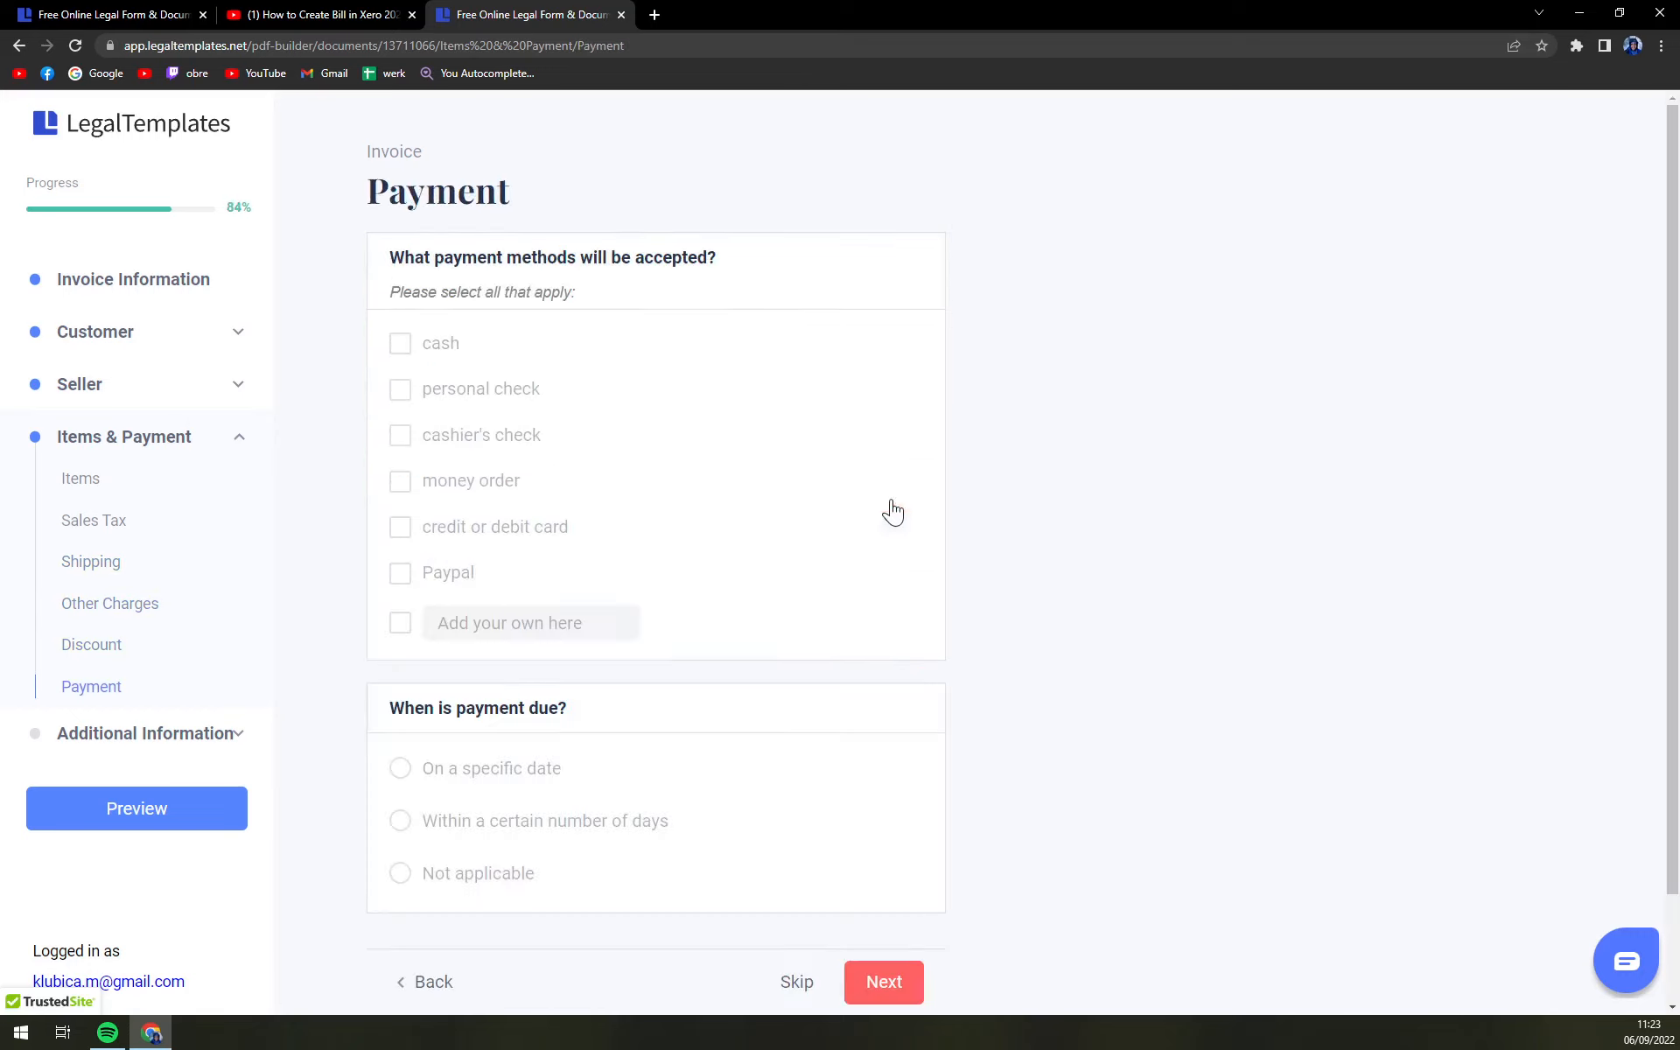
- Accept cash as the payment method, make payment due on the specific date 09/06/2022, and proceed to the shipping date
click(440, 343)
scroll(604, 569, down, 1)
click(517, 645)
scroll(787, 805, down, 1)
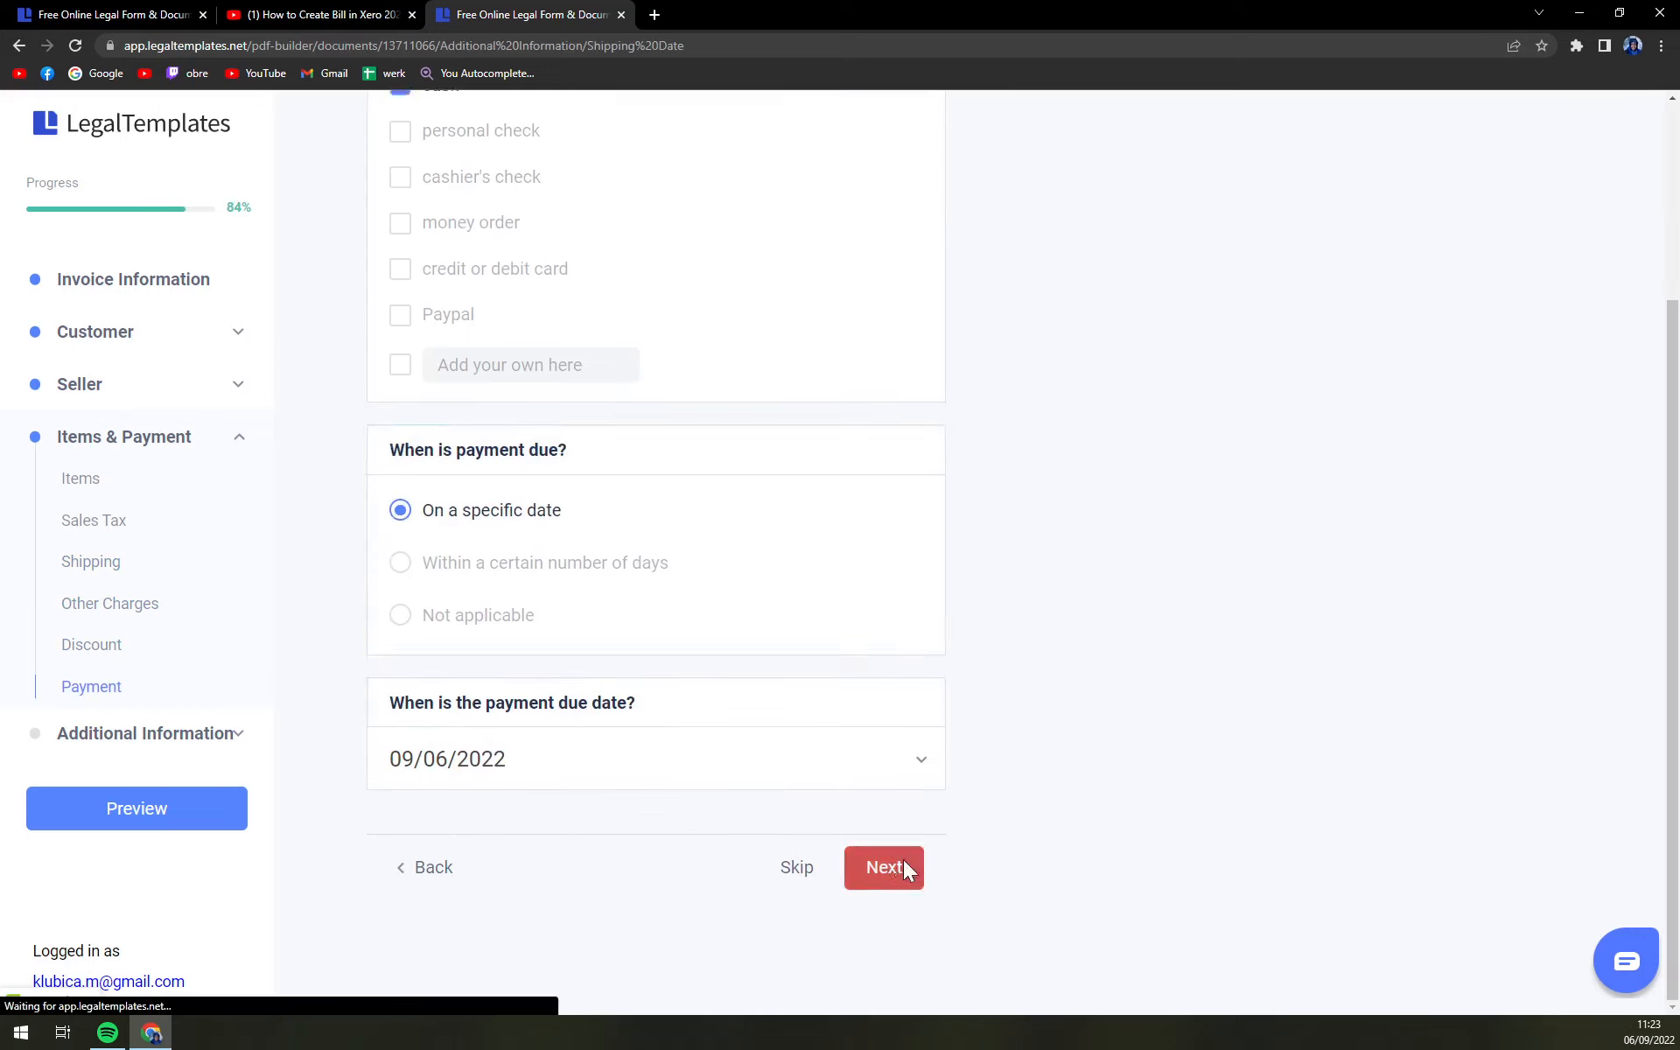
click(899, 866)
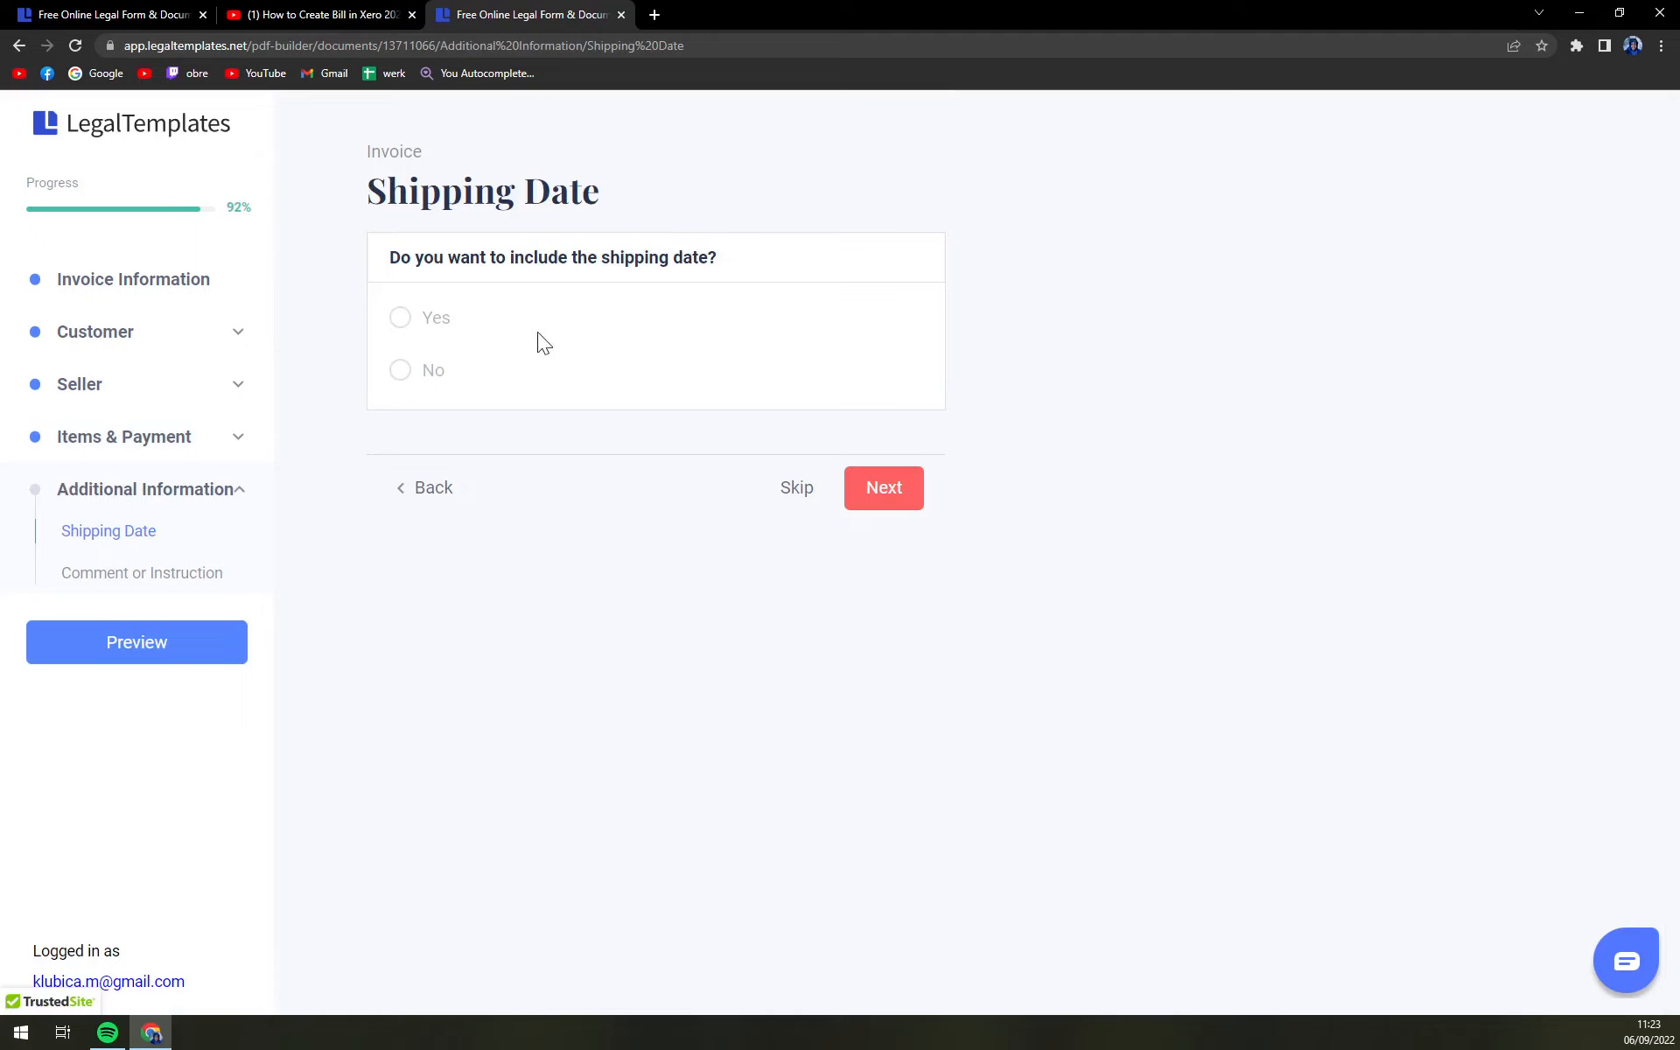
- Answer No to including a shipping date and No to additional comments or special instructions
click(441, 374)
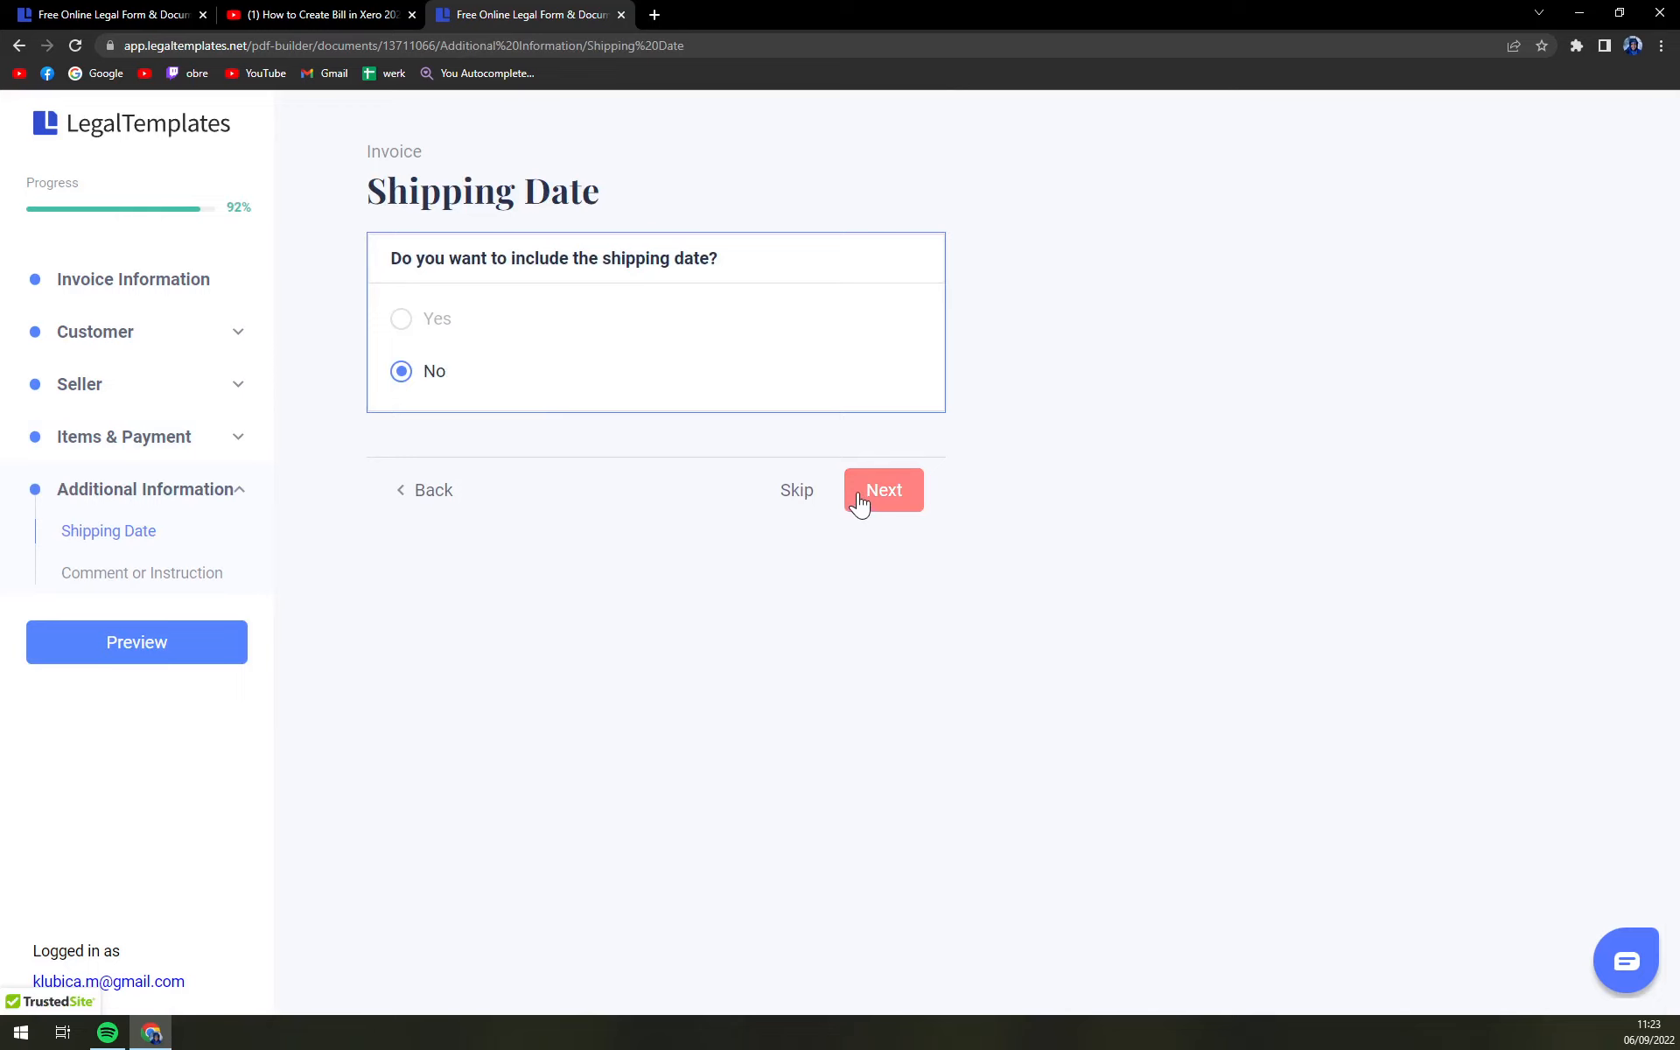
click(879, 492)
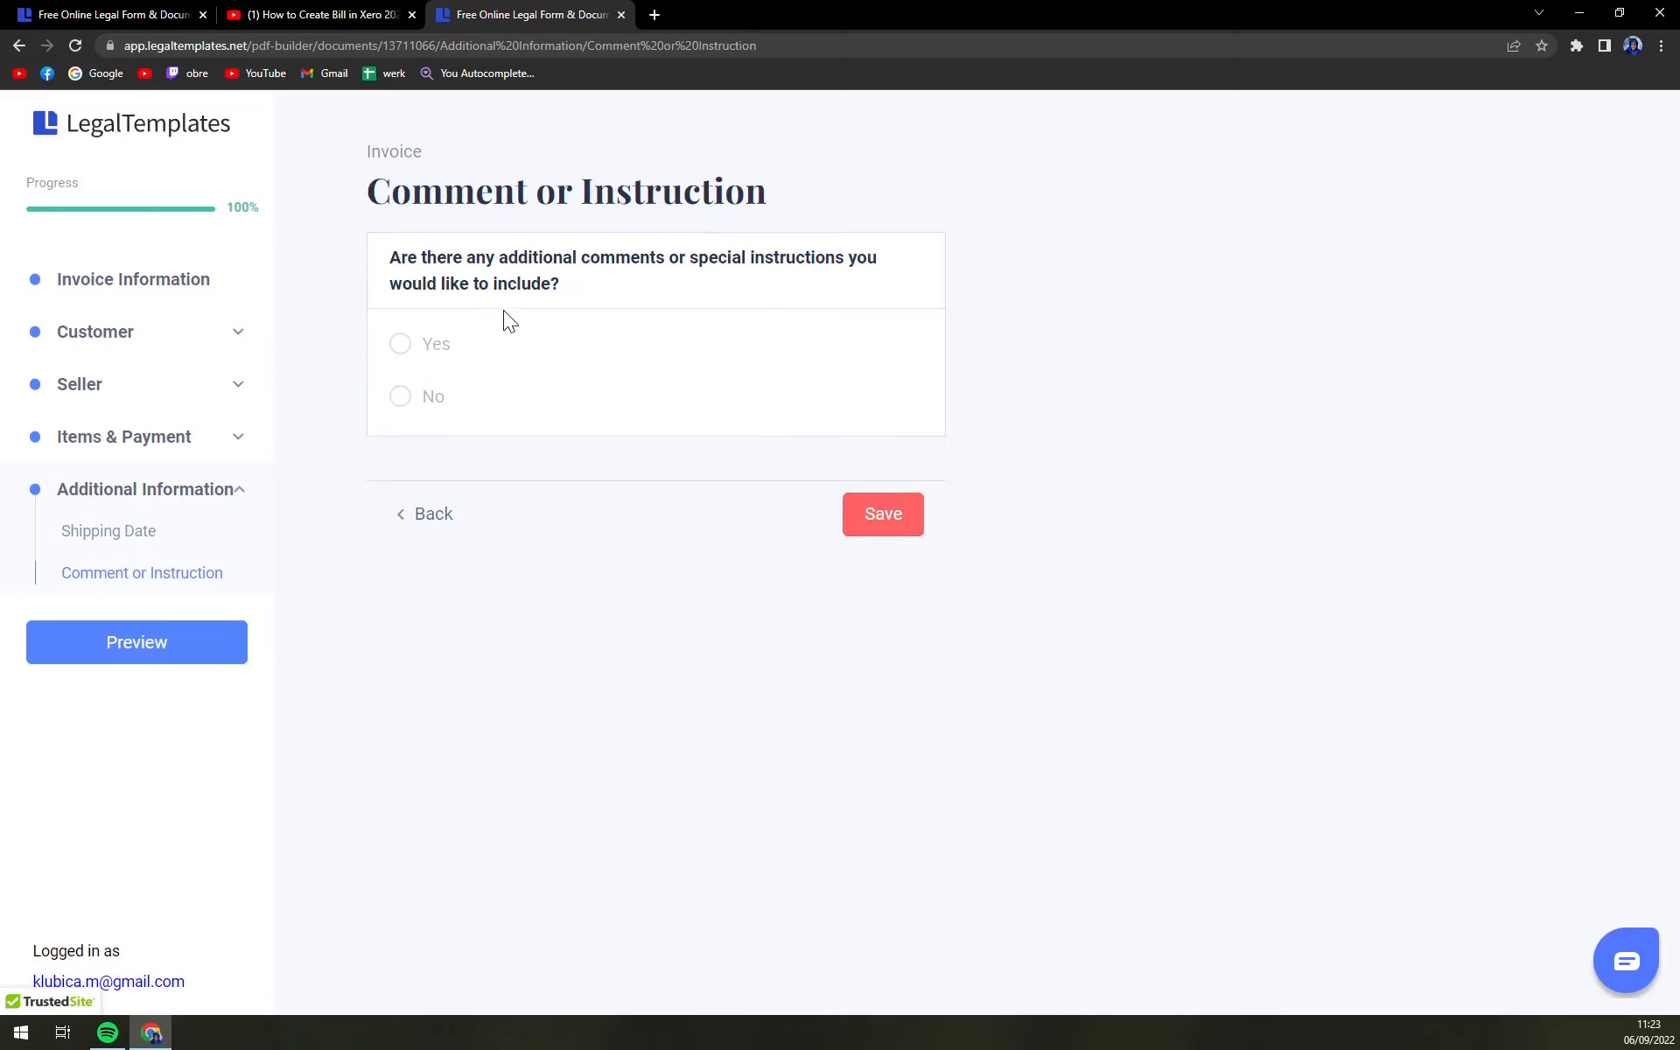
click(438, 398)
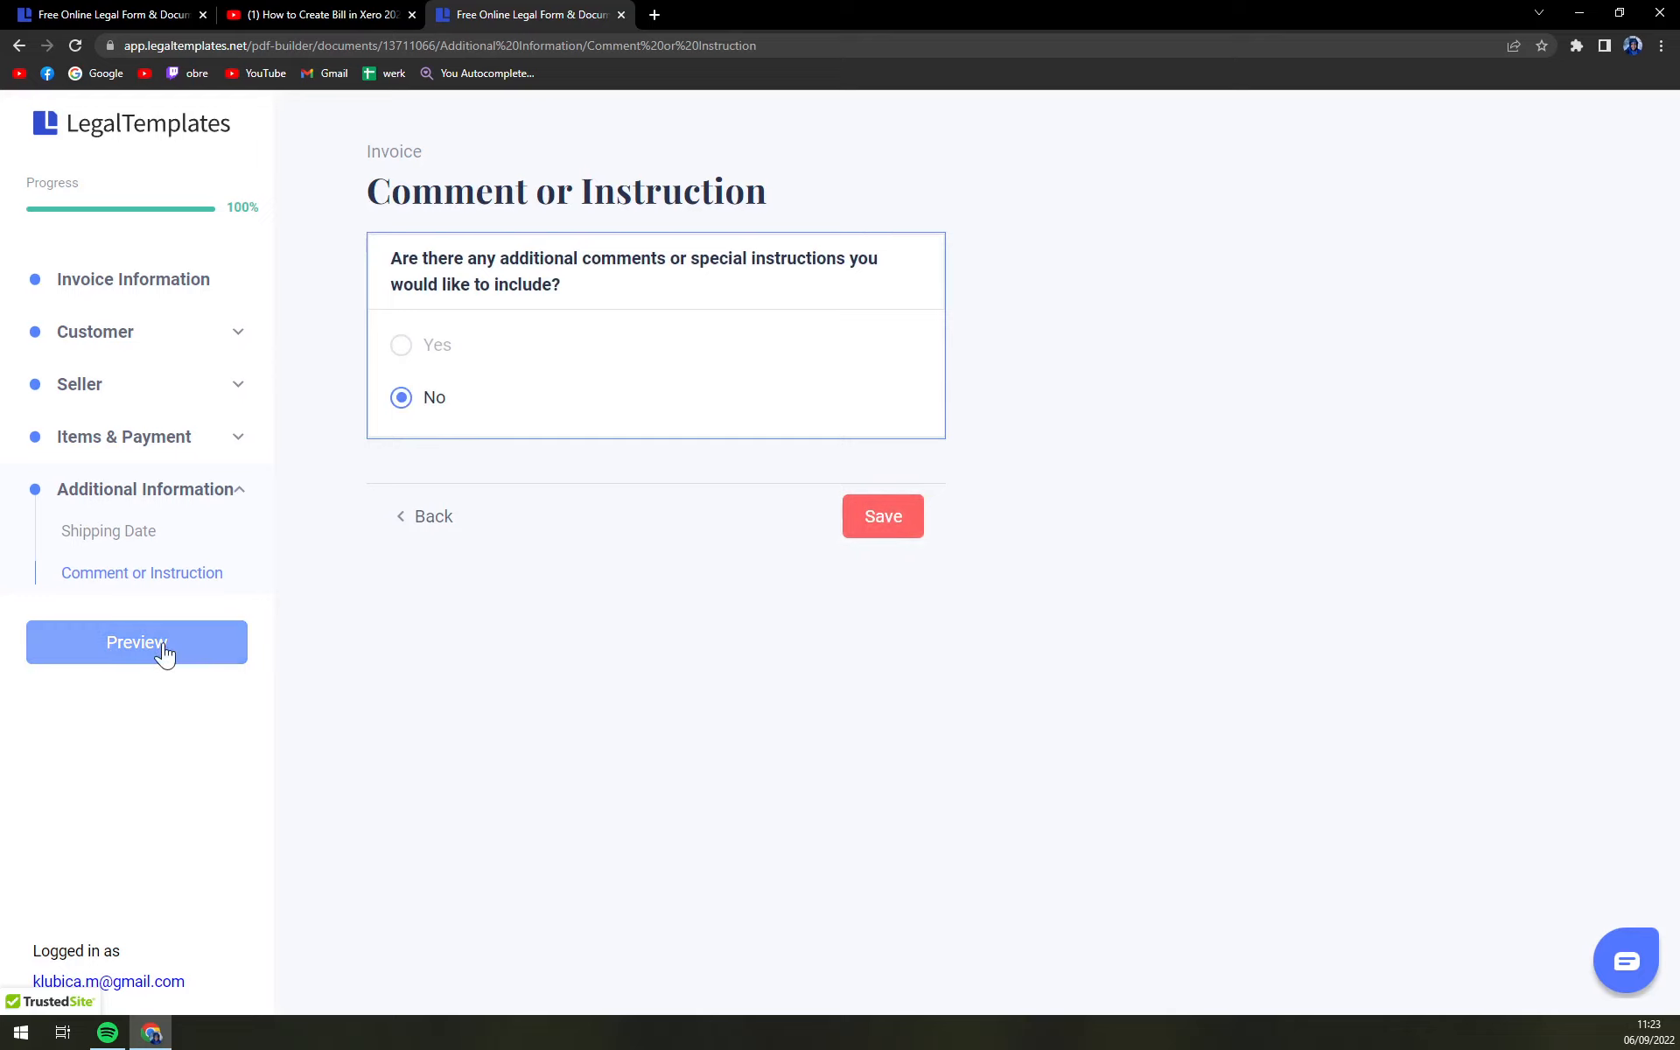
- Preview the invoice to check its addresses, item table, totals and payment terms, and close the preview
click(136, 642)
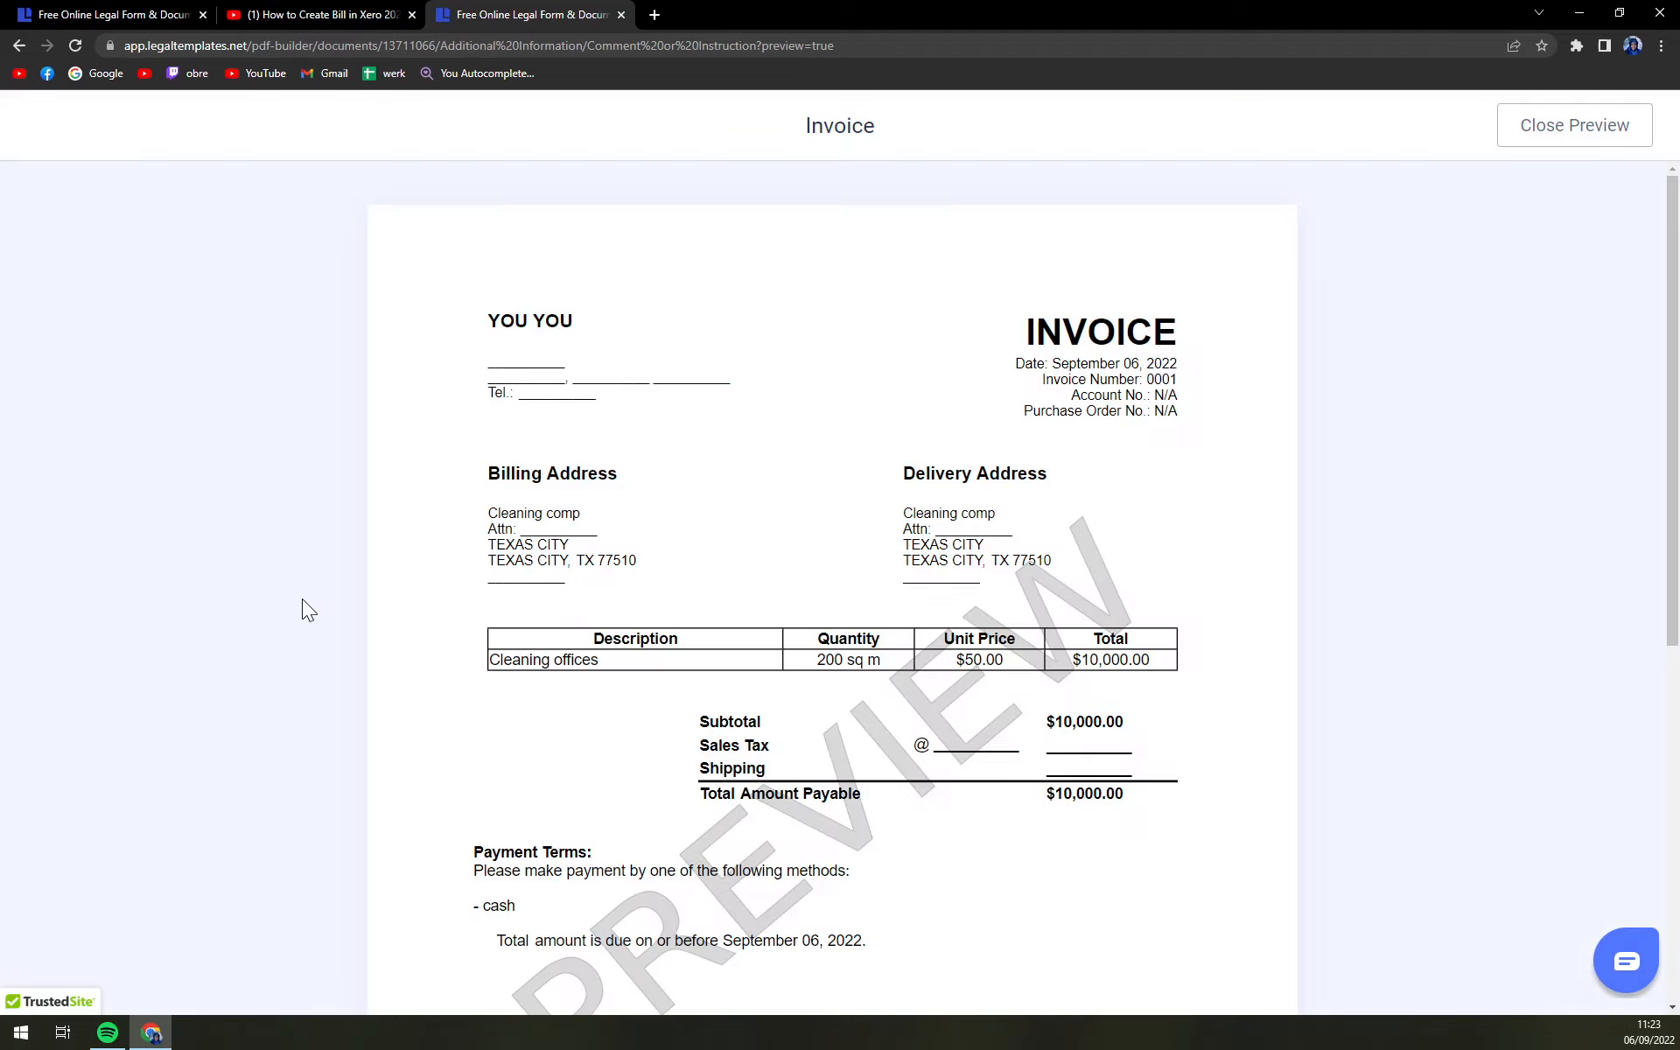
scroll(686, 618, down, 7)
scroll(700, 622, up, 7)
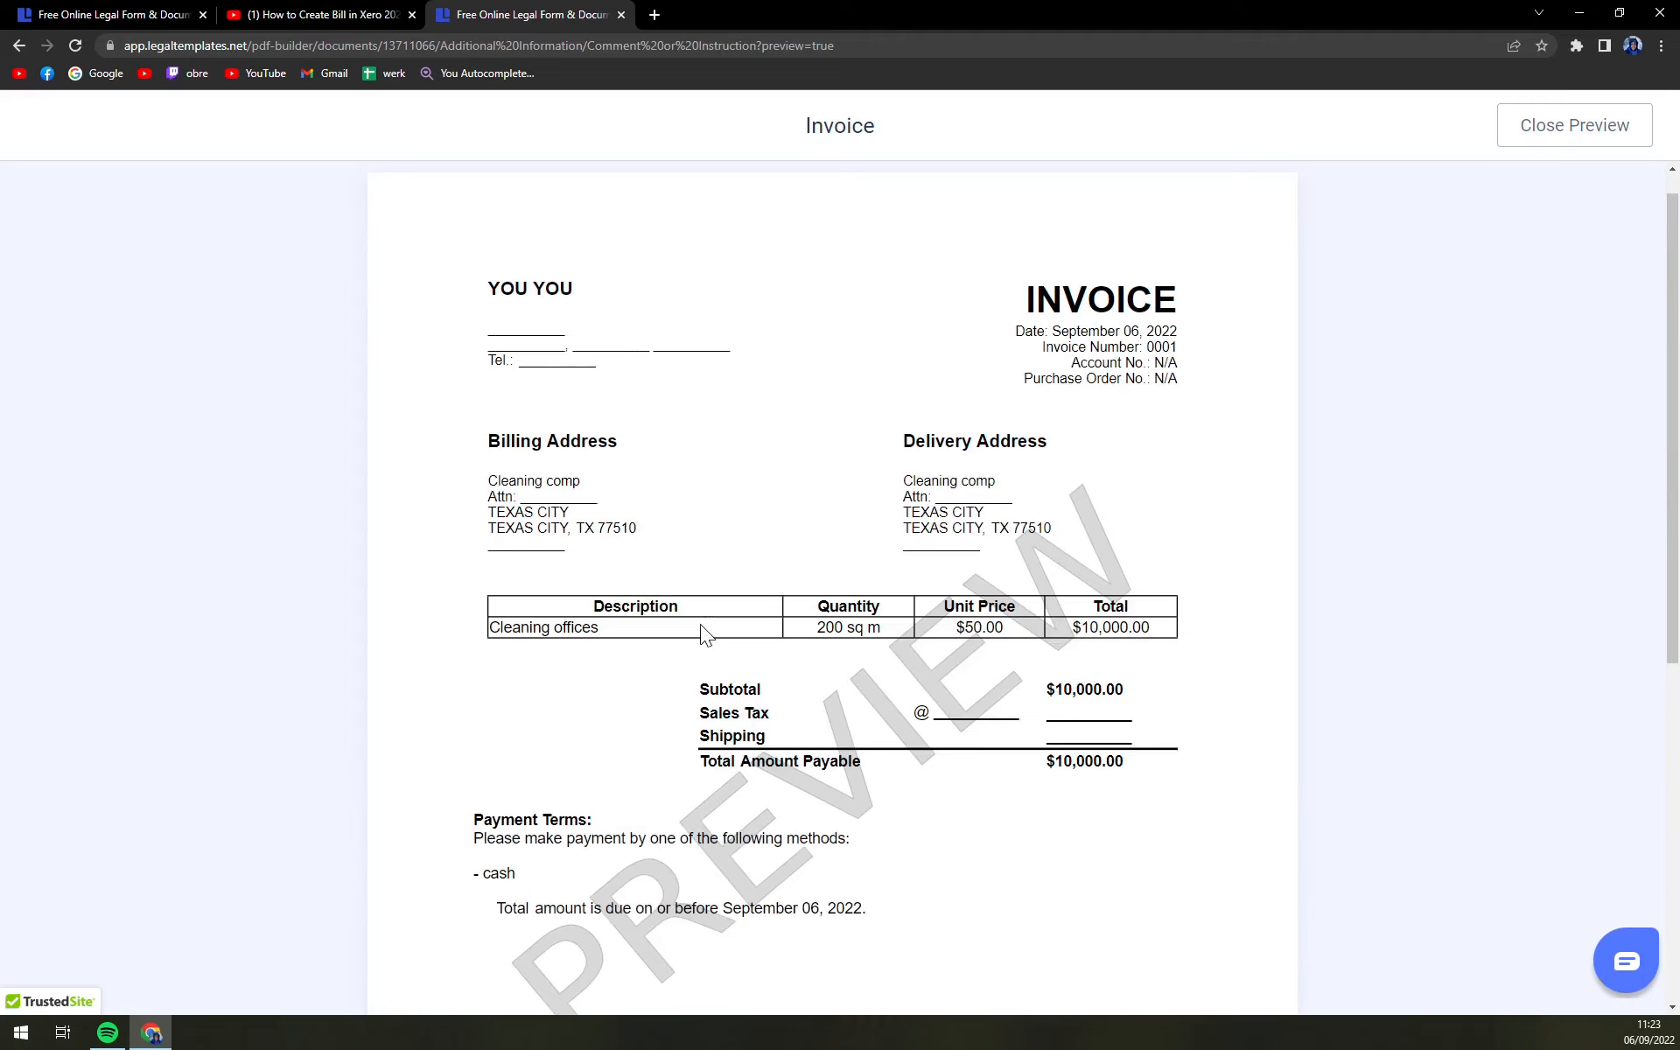
scroll(700, 622, down, 3)
scroll(814, 627, up, 4)
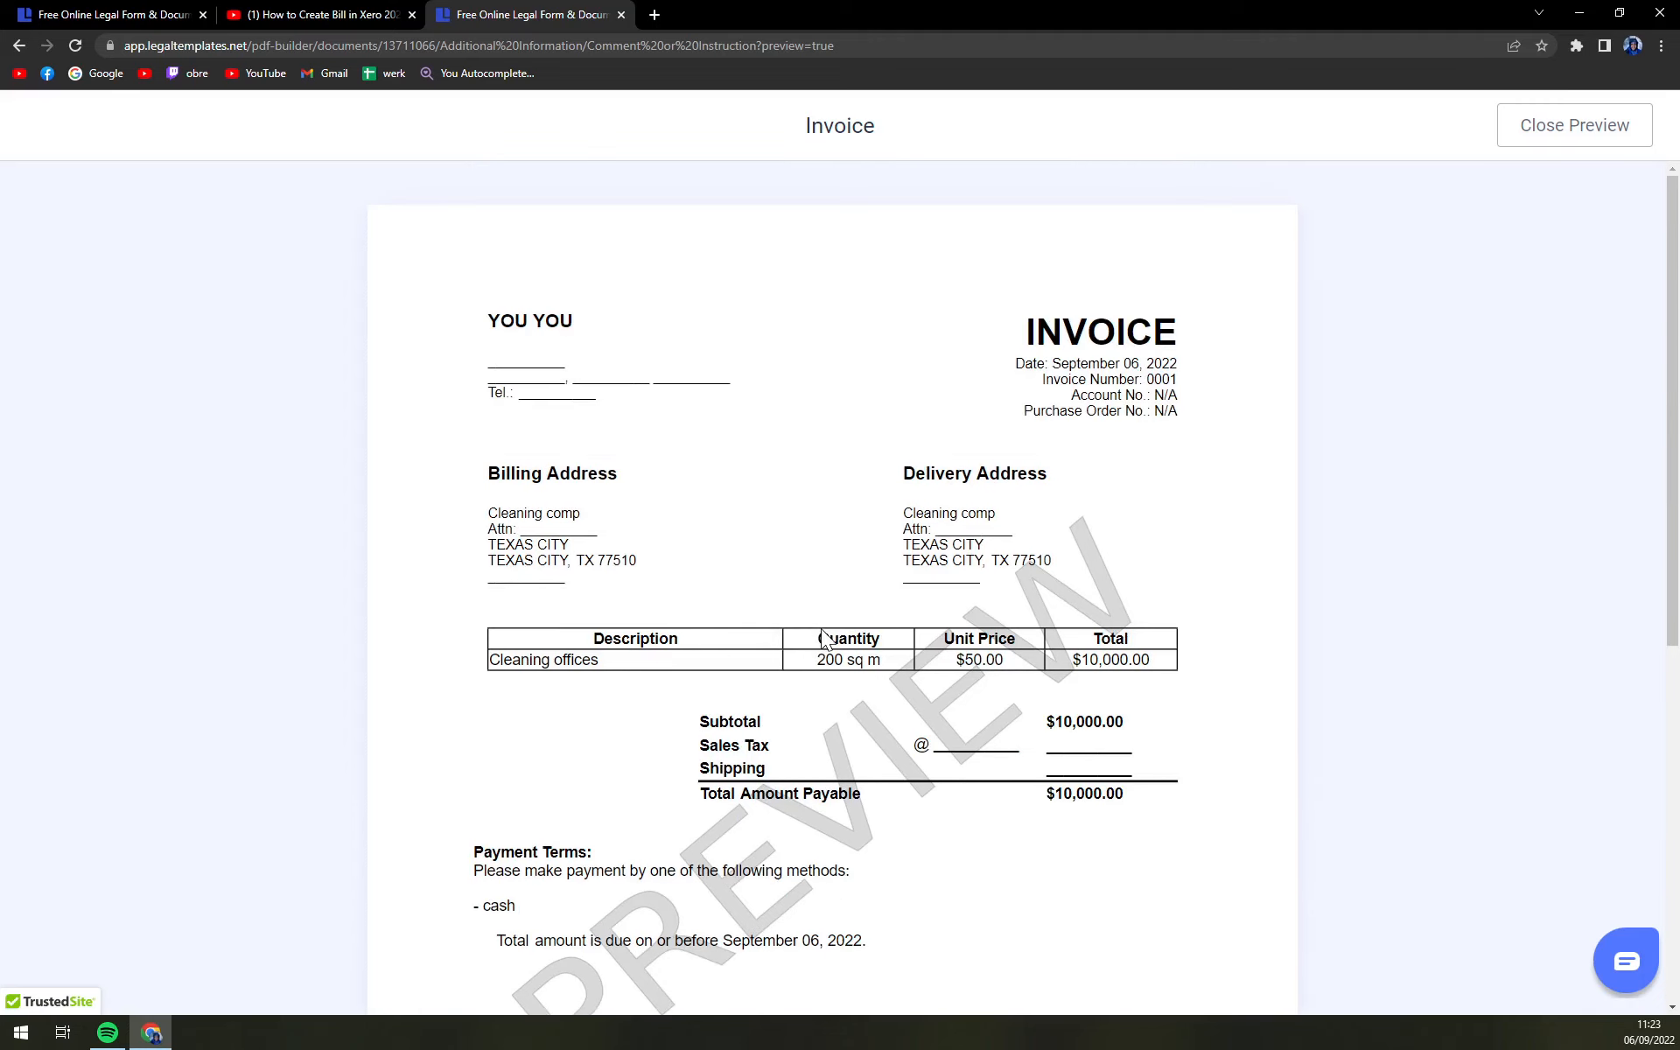
click(1560, 140)
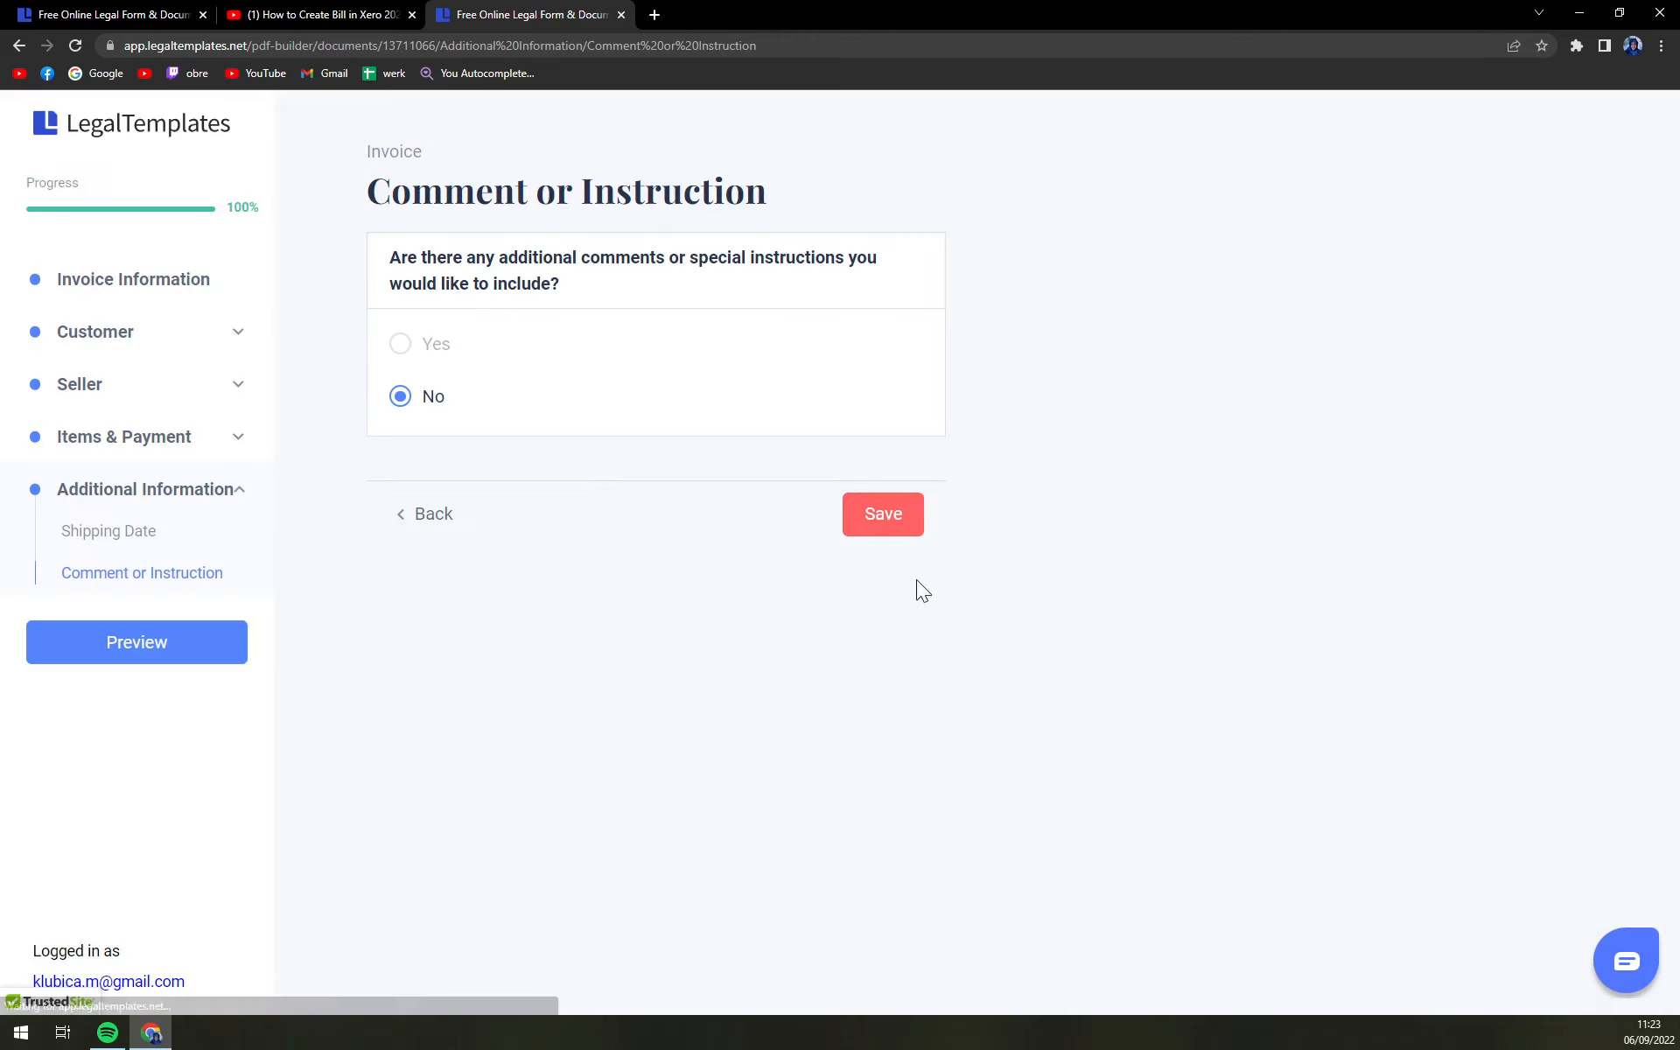
- Save the invoice and, after trying the Free Trial option, choose the Premium Trial plan at $1 for 7 days
click(877, 523)
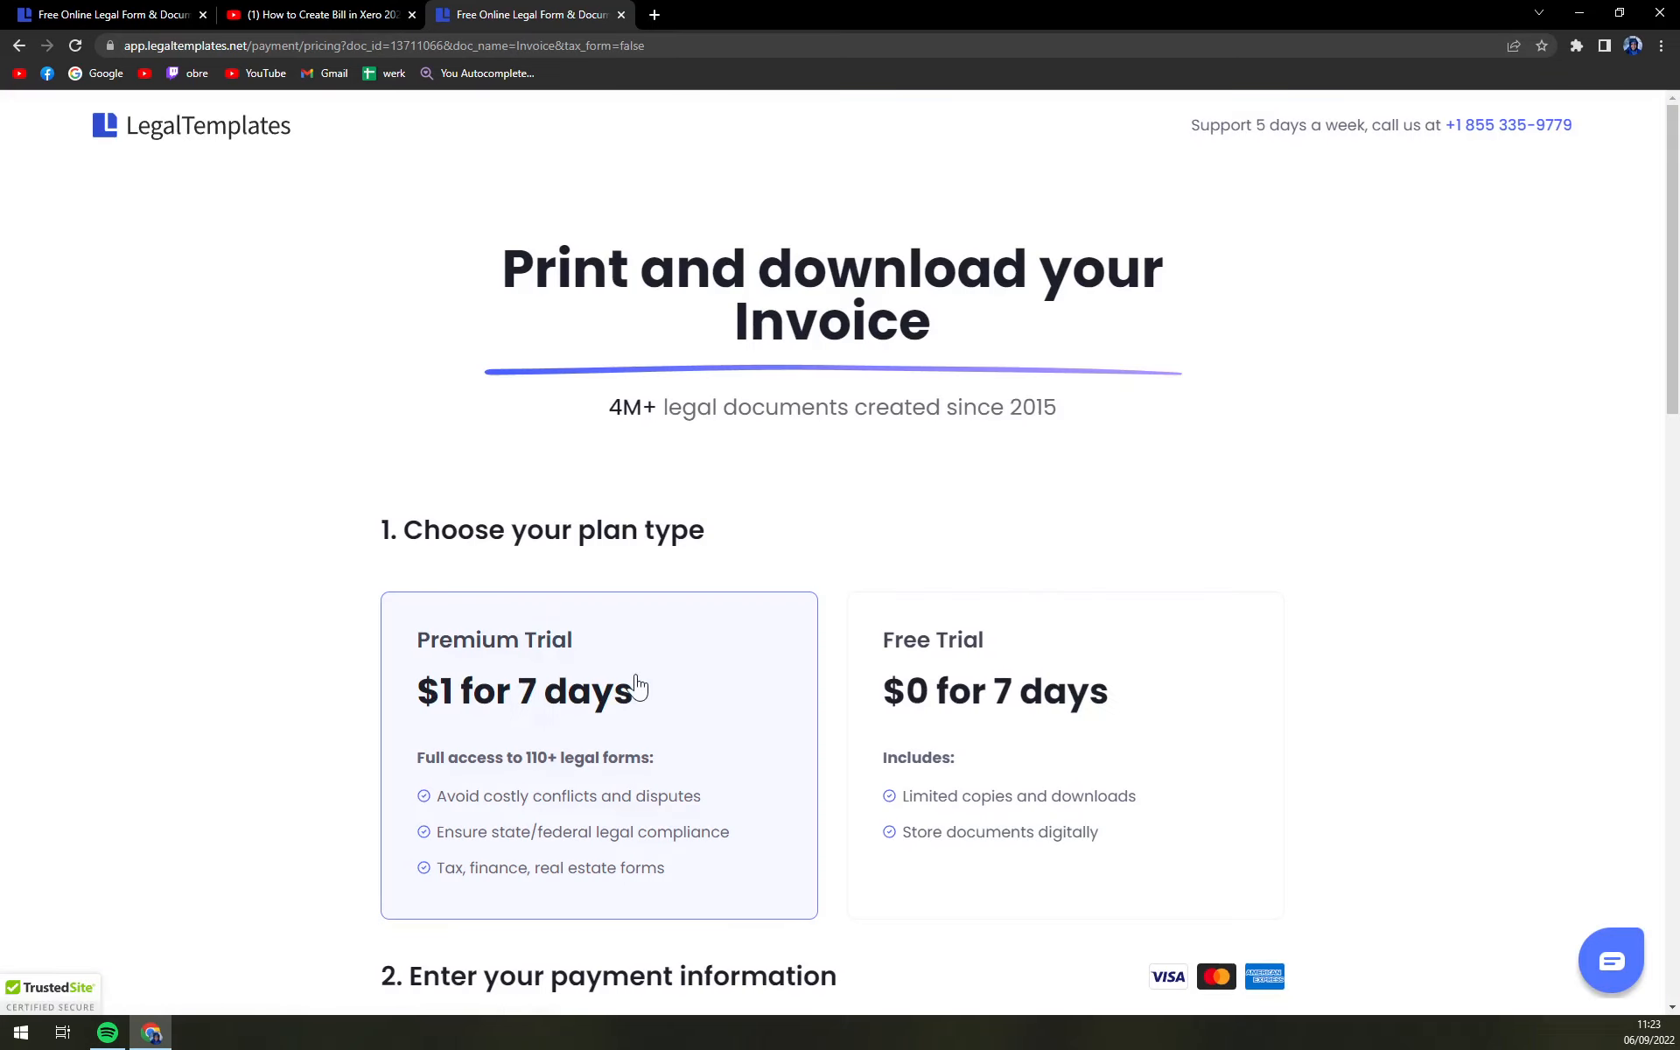
click(1012, 693)
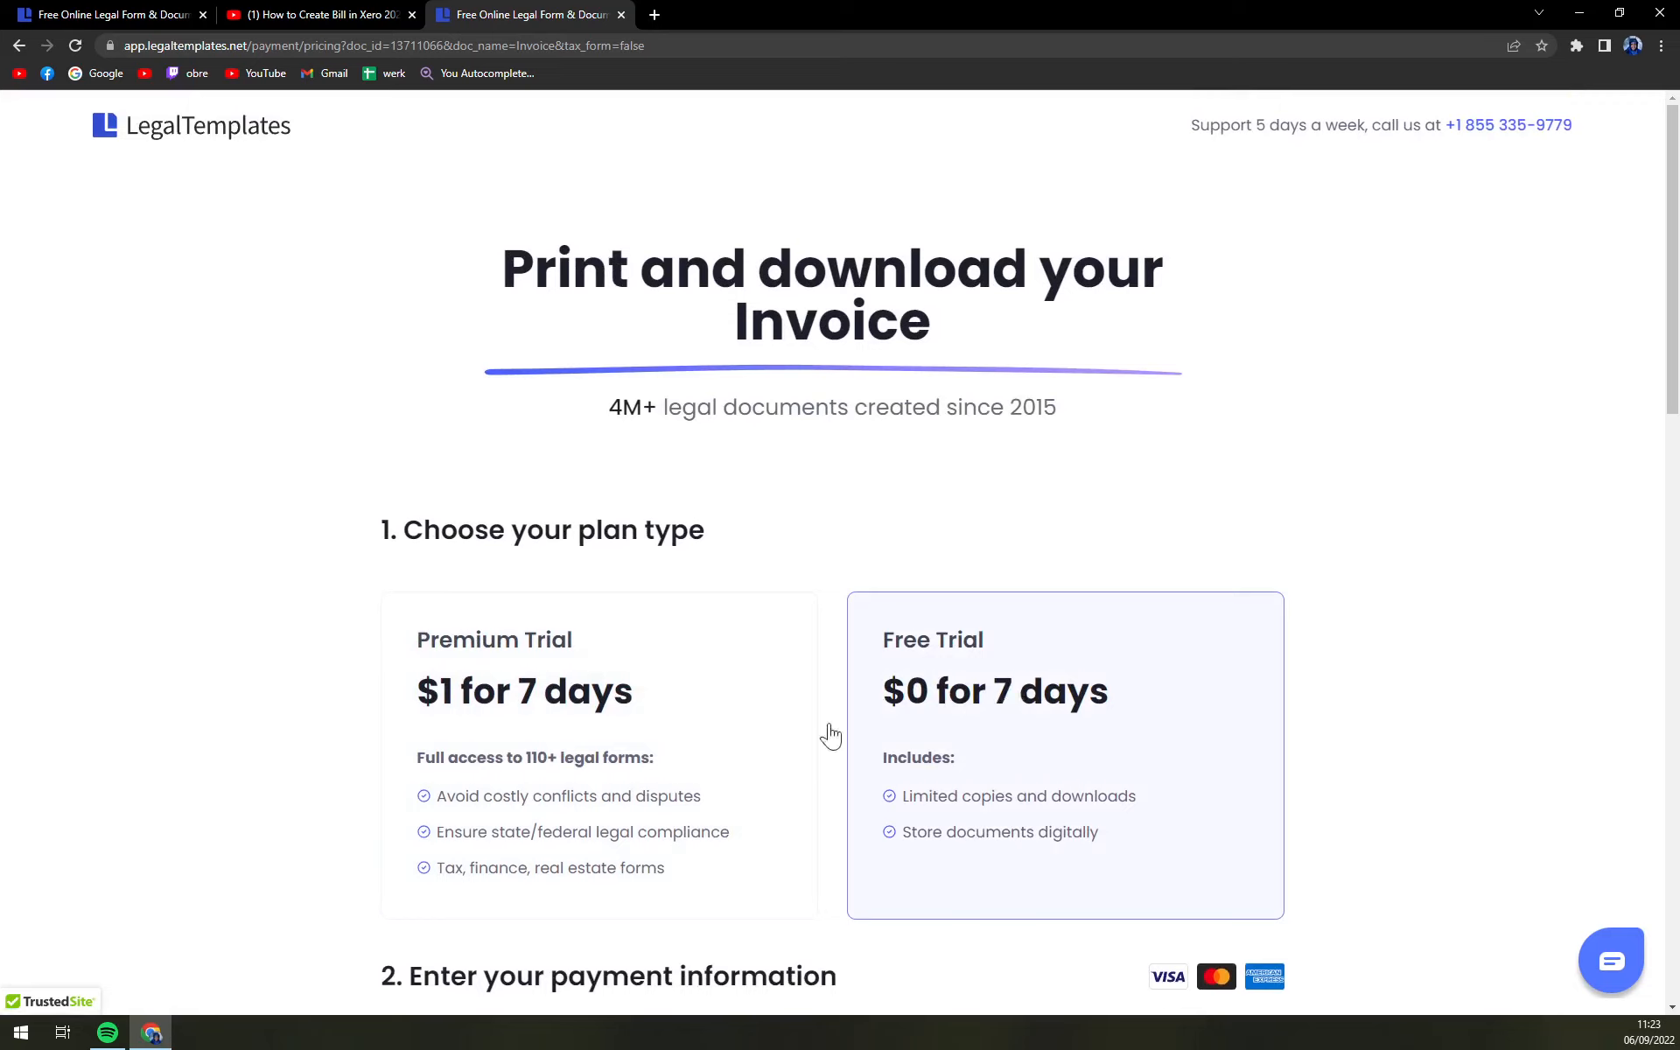
click(657, 744)
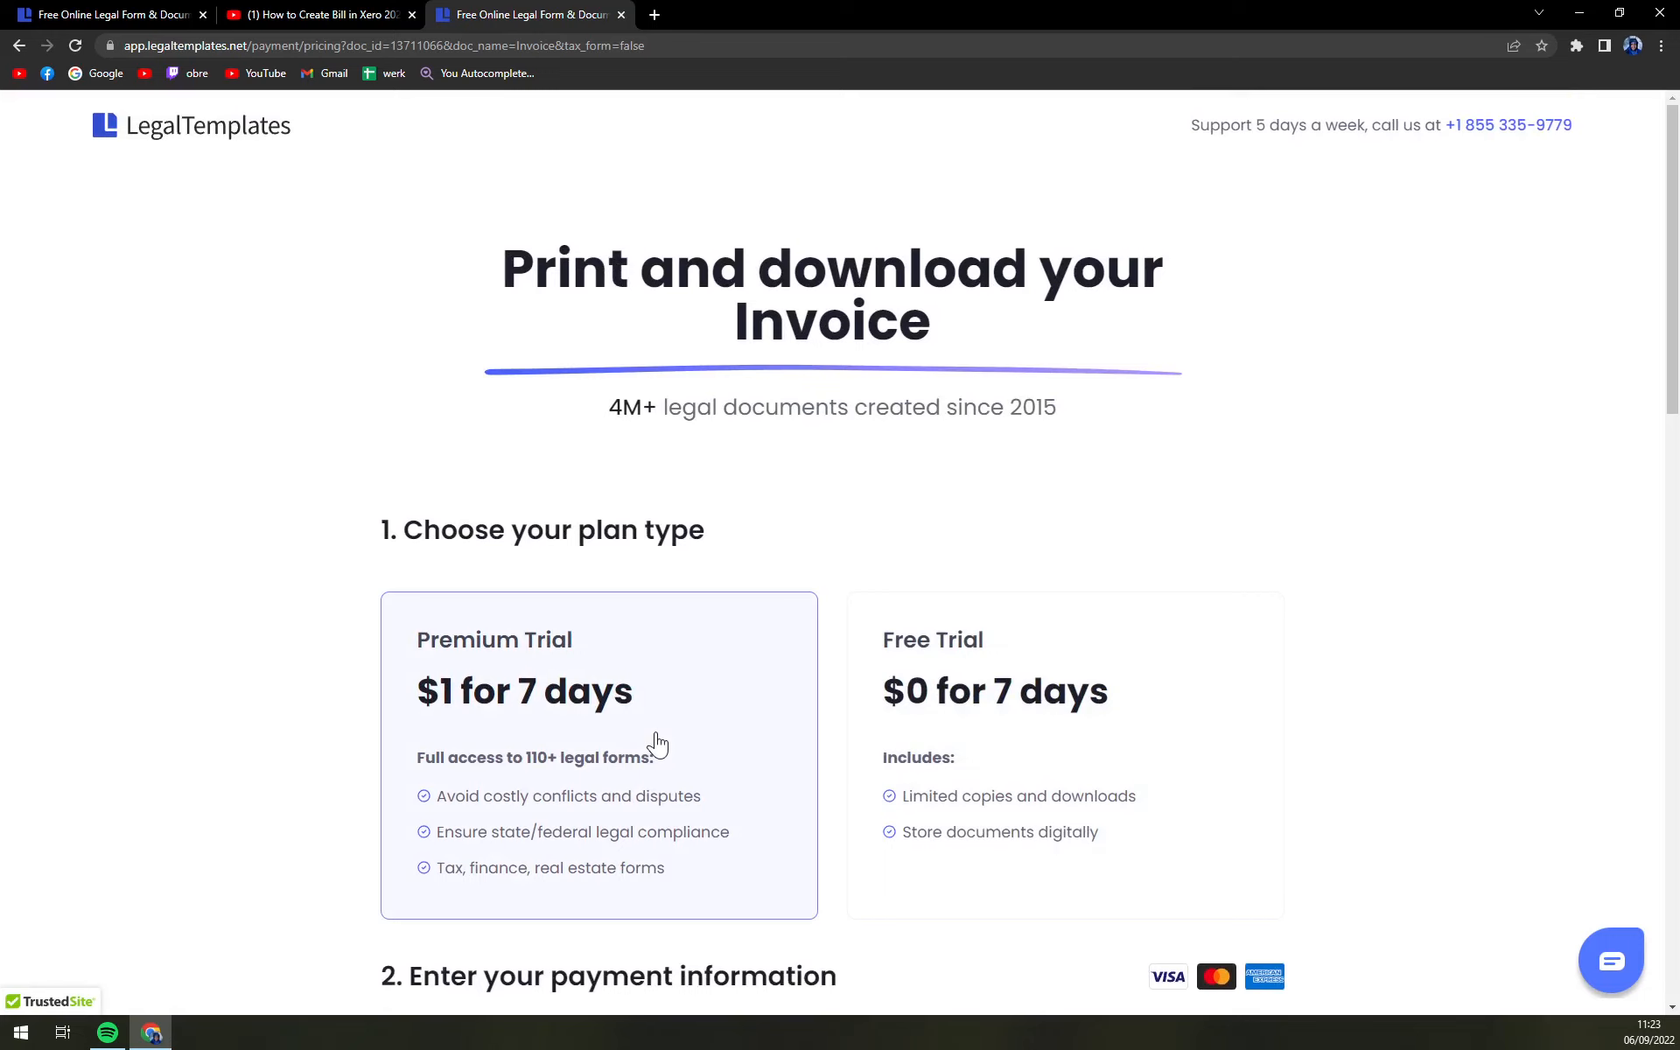